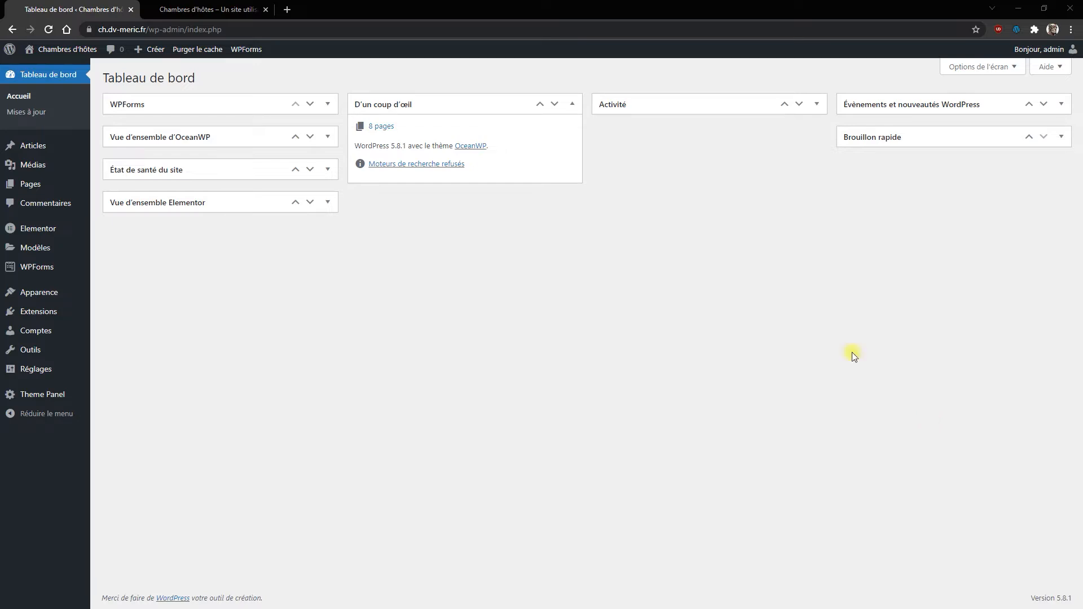
Add a new post category named "Evénement"
left_click(33, 149)
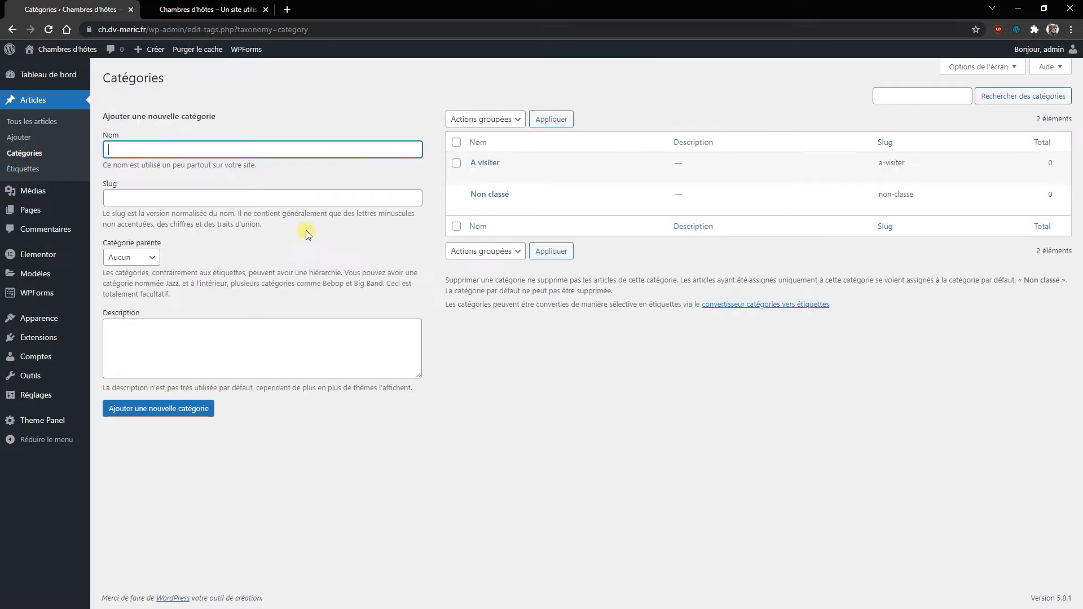
mouse_move(464, 176)
left_click(181, 402)
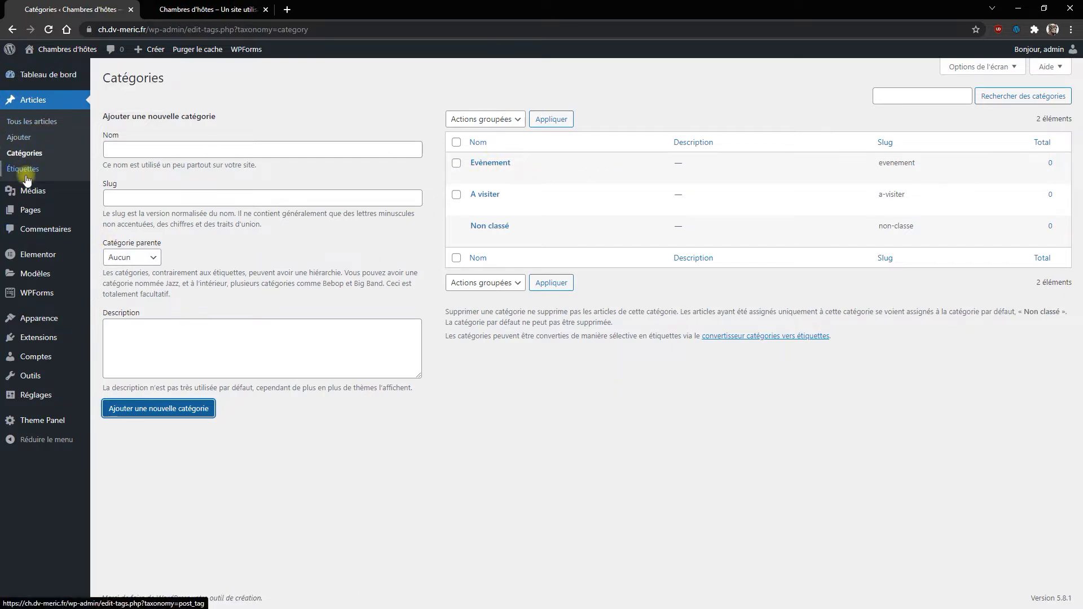
Start a new article from the list of all articles and title it "Article 01"
left_click(31, 129)
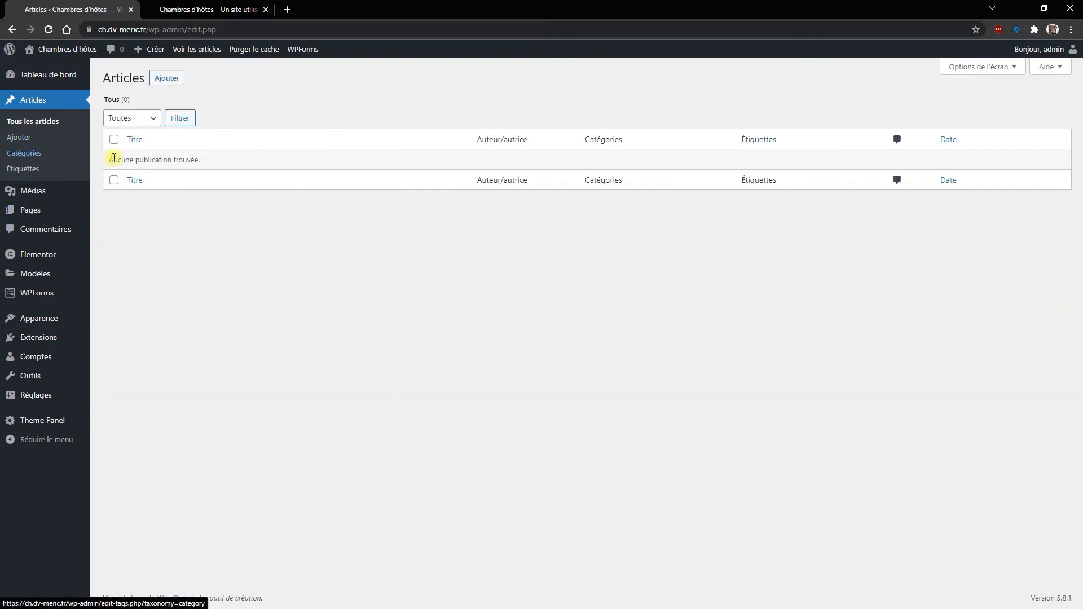
left_click(167, 78)
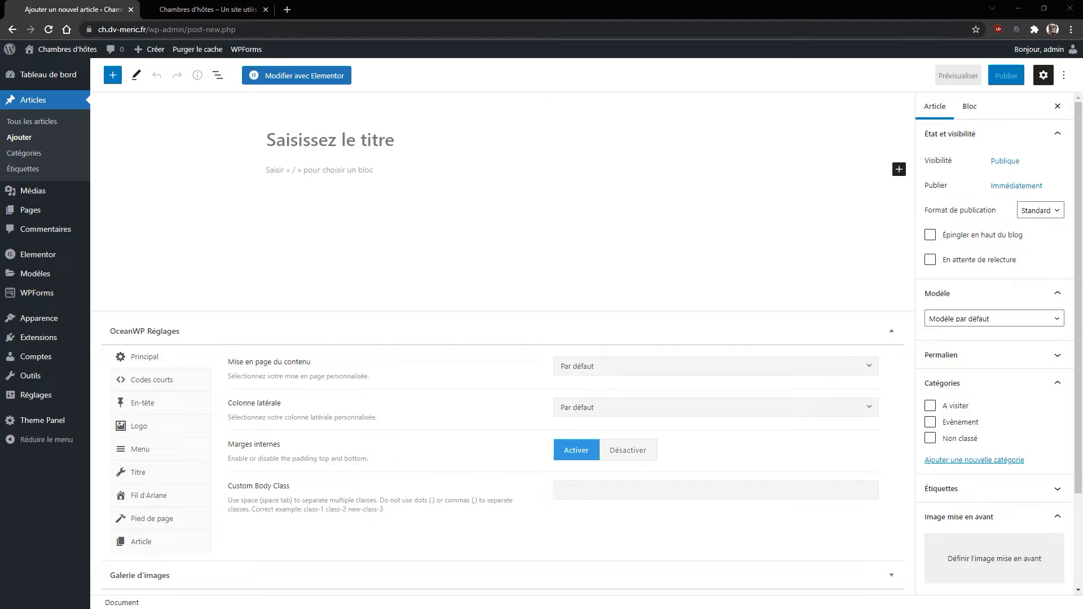
left_click(325, 144)
type("Article 01")
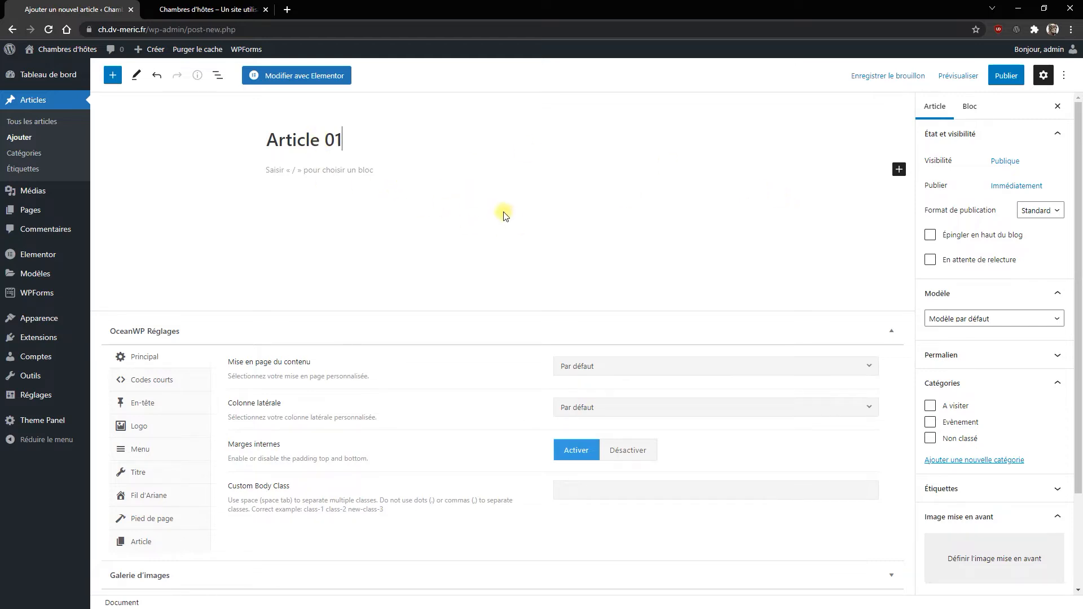
Insert a Classic block in Article 01 and fill it with the Latin placeholder paragraphs starting "Haec igitur lex in amicitia sanciatur"
left_click(898, 170)
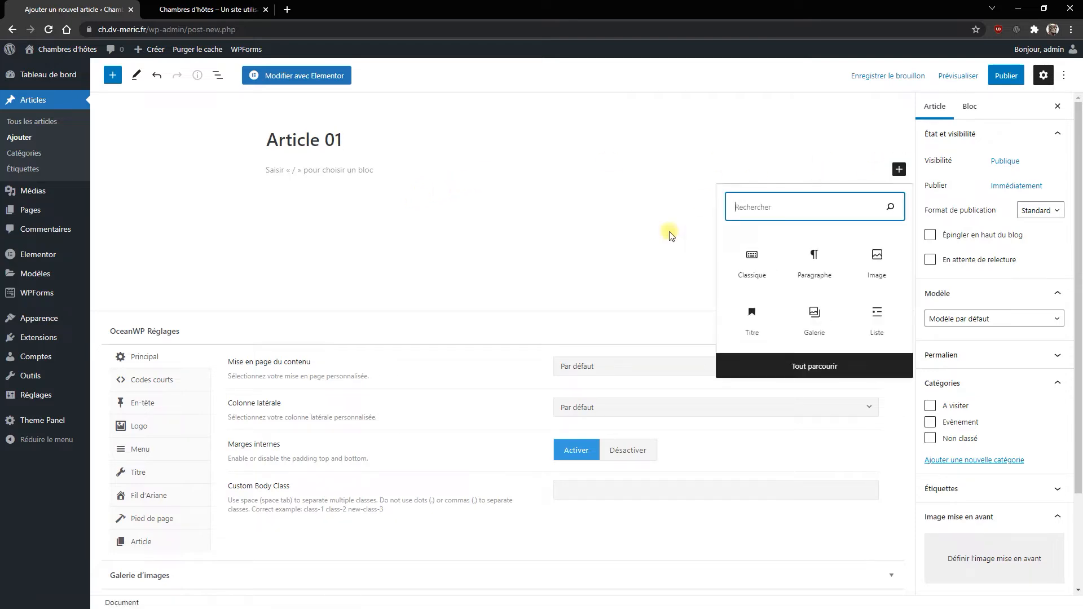
left_click(750, 261)
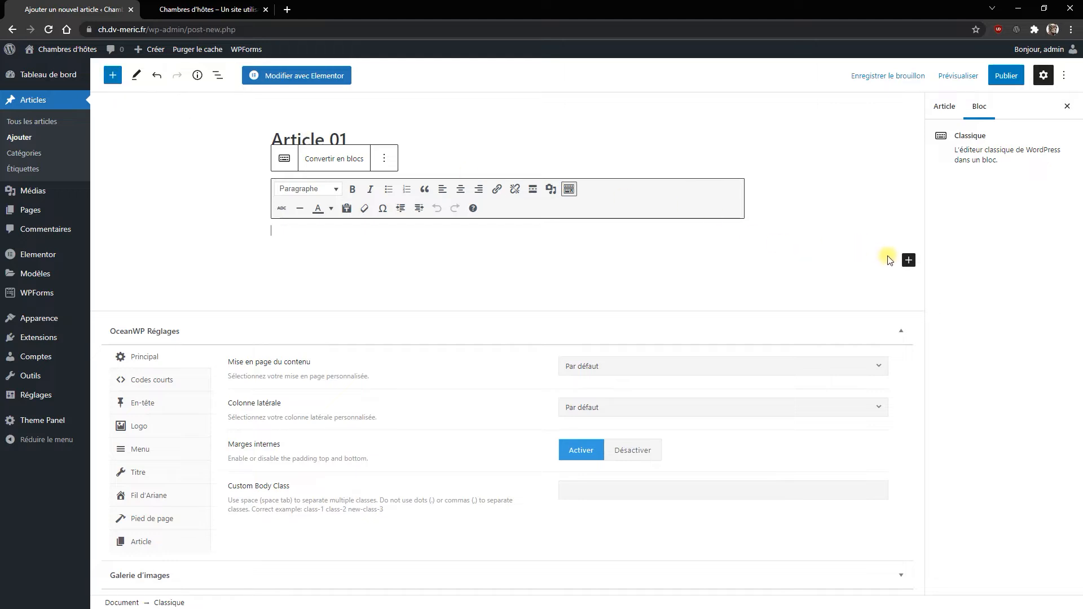
left_click(908, 260)
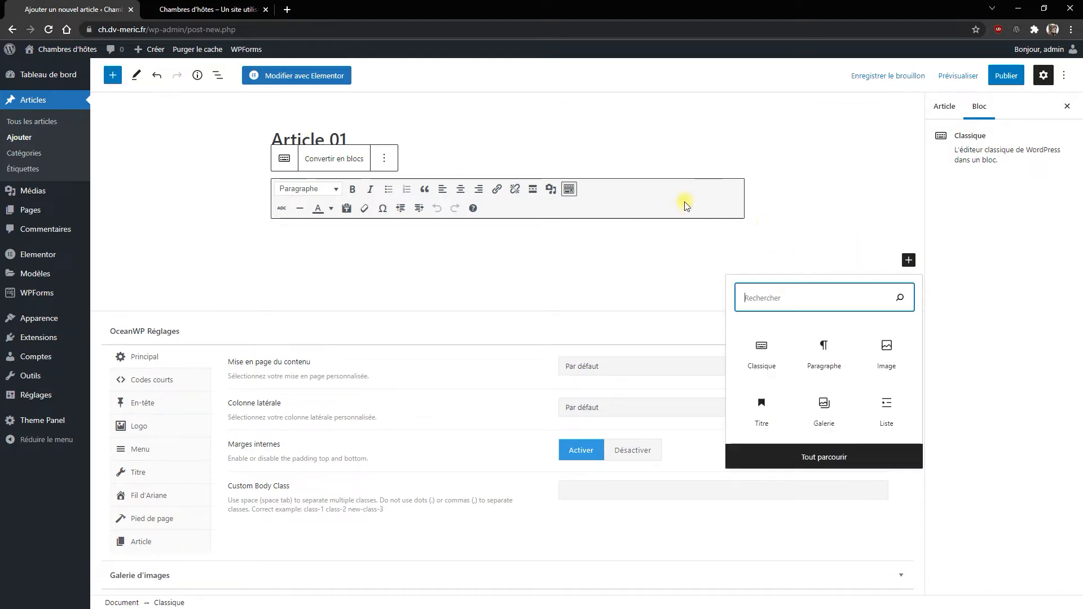
left_click(519, 261)
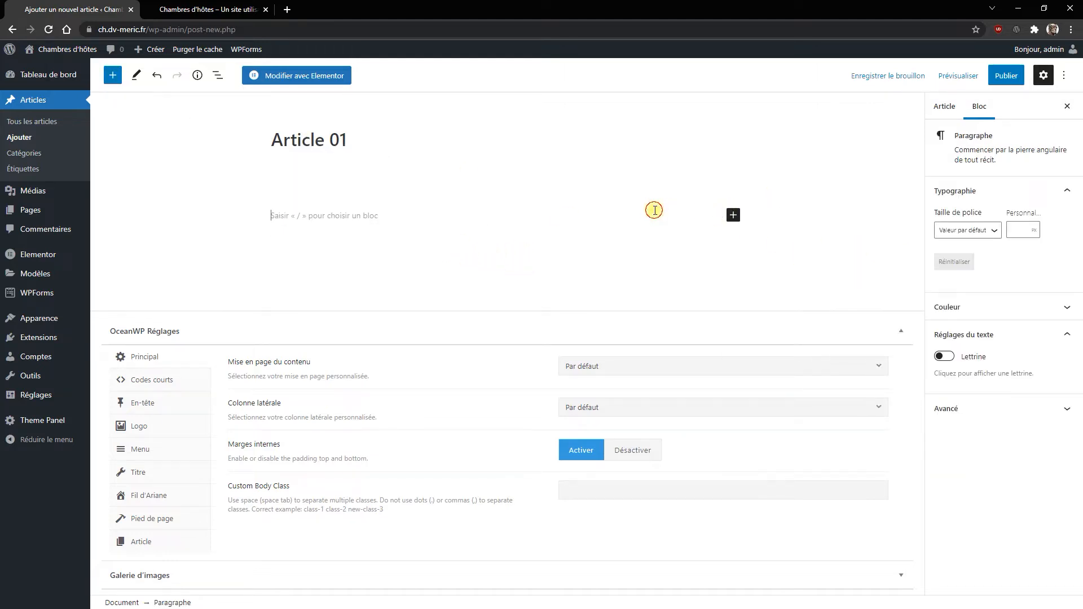
left_click(511, 150)
left_click(476, 168)
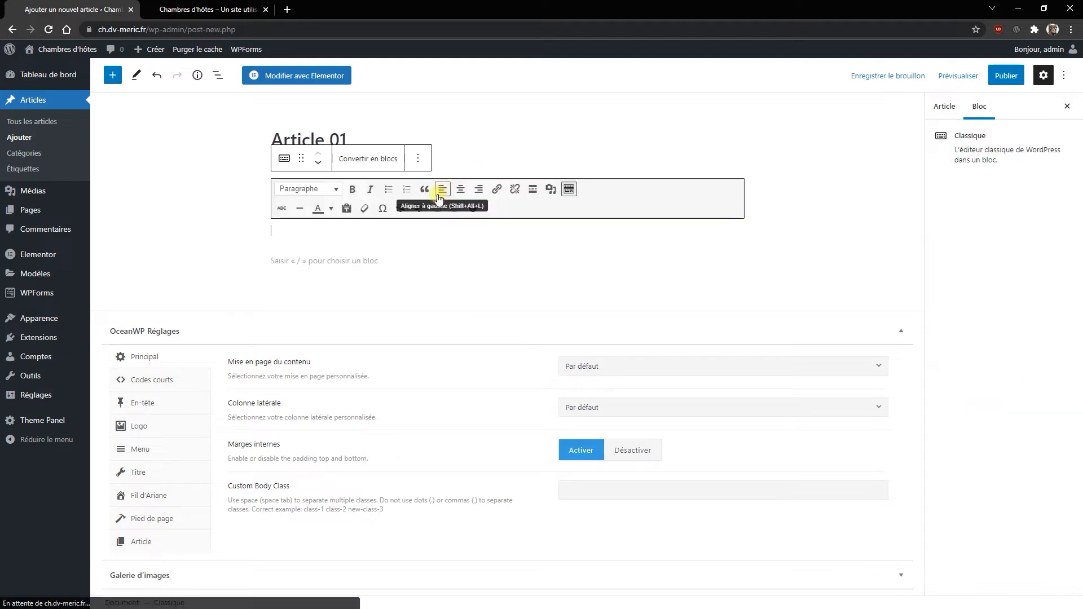
type("Haec igitur lex in amicitia sanciatur, ut neque rogemus res turpes nec faciamus rogati. Turpis enim excusatio est et minime accipienda cum in ceteris peccatis, tum si quis contra rem publicam se amici causa fecisse fateatur. Etenim eo loco, Fanni et Scaevola, locati sumus ut nos longe prospicere oporteat futuros casus rei publicae. Deflexit iam aliquantum de spatio curriculoque consuetudo maiorum. Inter quos Paulus eminebat notarius ortus in Hispania, glabro quidam sub vultu latens, odorandi vias periculorum occultas perquam sagax. is in Brittanniam missus ut militares quosdam perduceret ausos conspirasse Magnentio, cum reniti non possent, iussa licentius supergressus fluminis modo fortunis conplurium sese repentinus infudit et ferebatur per strages multiplices ac ruinas, vinculis membra ingenuorum adfligens et quosdam obterens manicis, crimina scilicet multa consarcinando a veritate longe discreta. unde admissum est facinus impium, quod Constanti tempus nota inusserat sempiterna. Nihil morati post haec militares avidi saepe turbarum adorti sunt Montium primum, qui divertebat in proximo, levi corpore senem atque morbosum, et hirsutis resticulis cruribus eius innexis divaricaturn sine spiramento ullo ad usque praetorium traxere praefecti.")
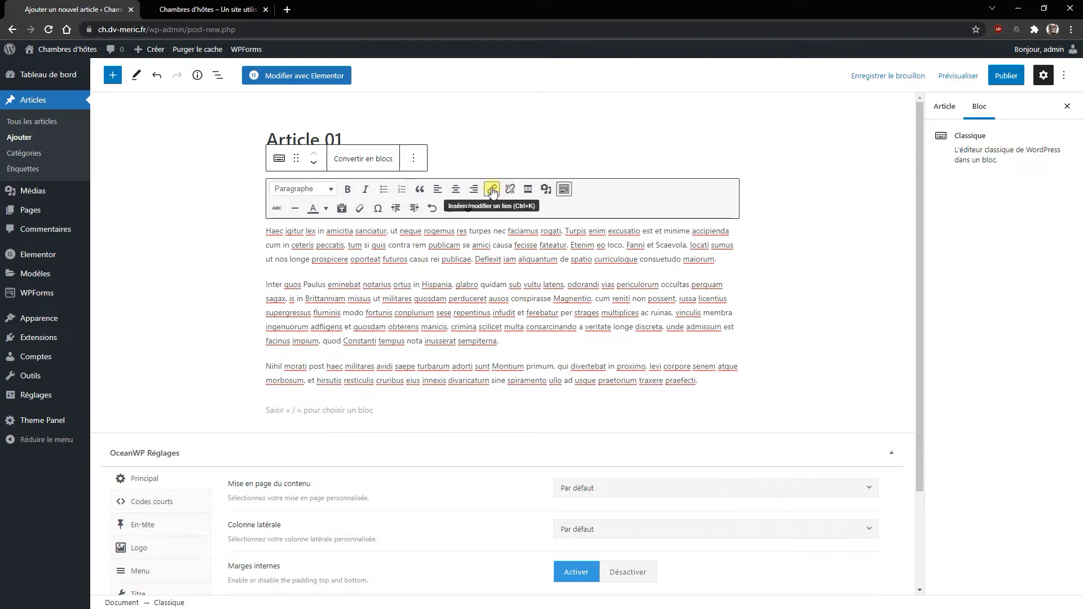
Add a line "Lien" below the paragraphs and try to link it to dv-meric.fr, opening in a new tab
key("Return")
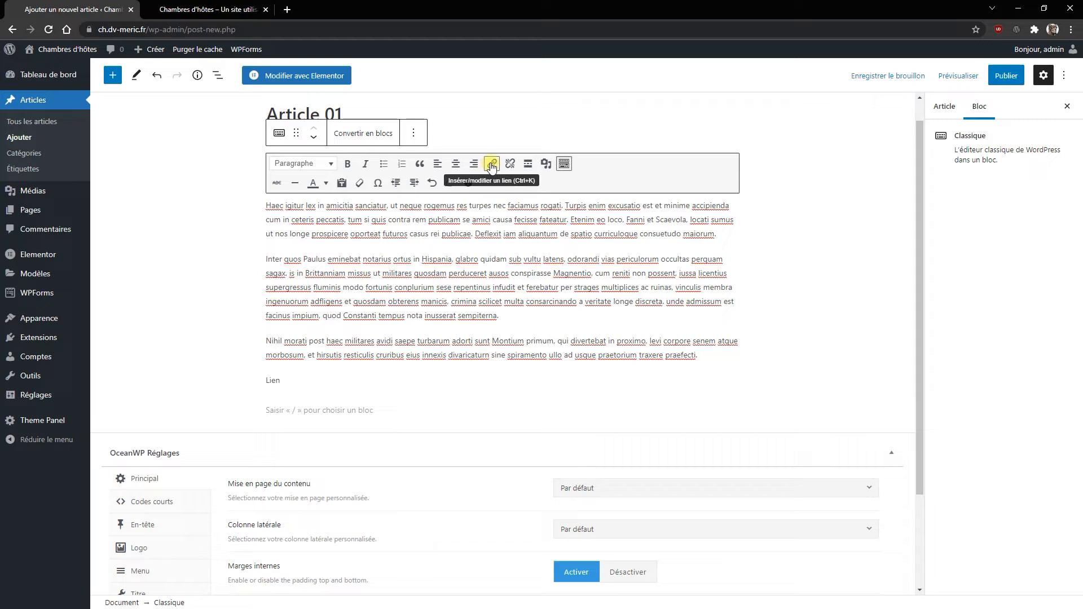
left_click(264, 380)
double_click(281, 379)
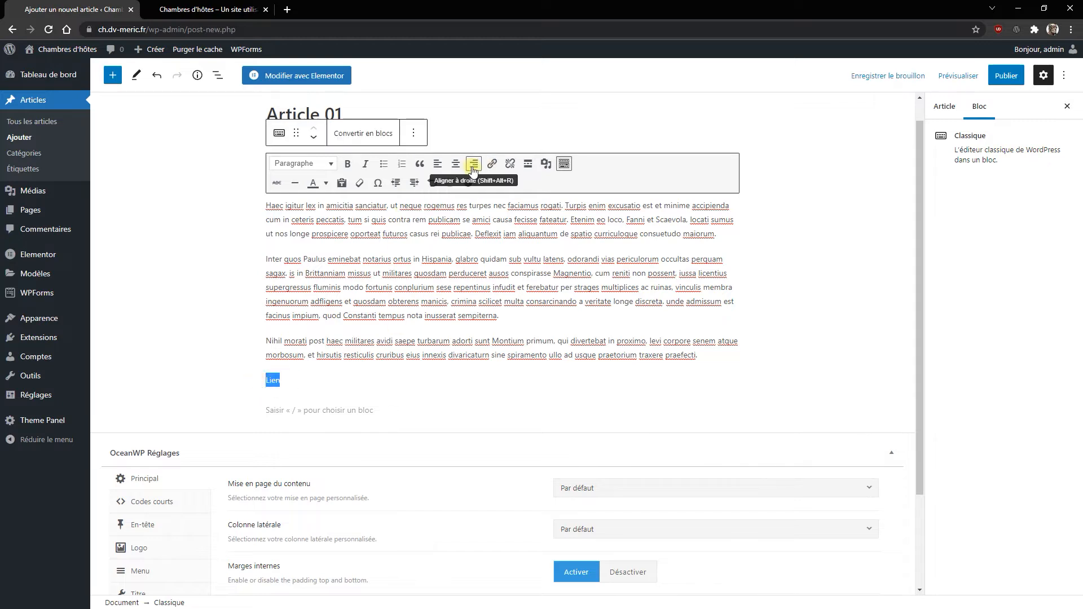
left_click(491, 164)
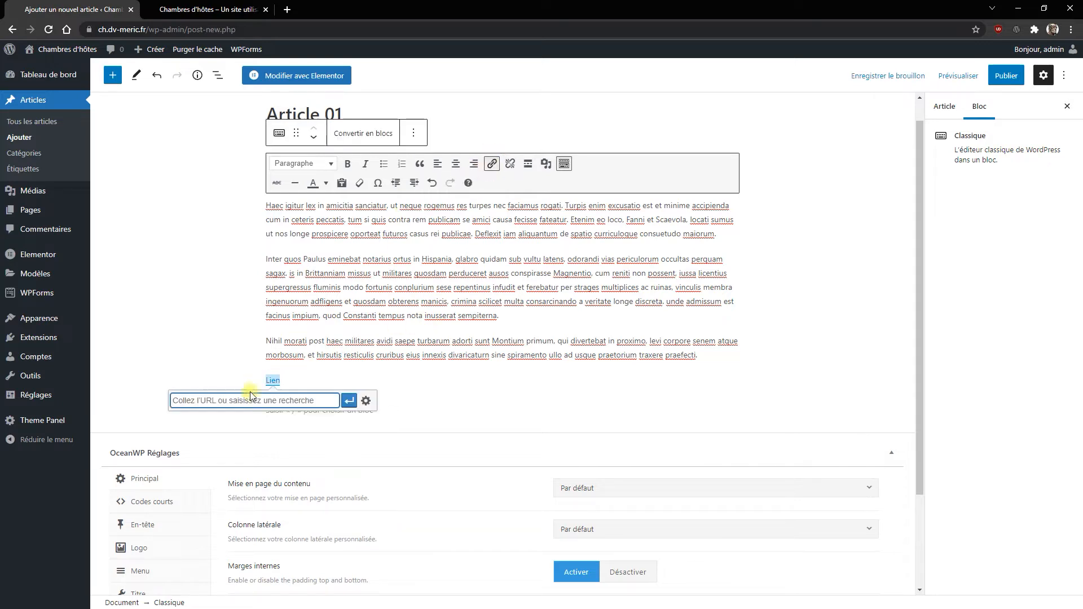
type("dv")
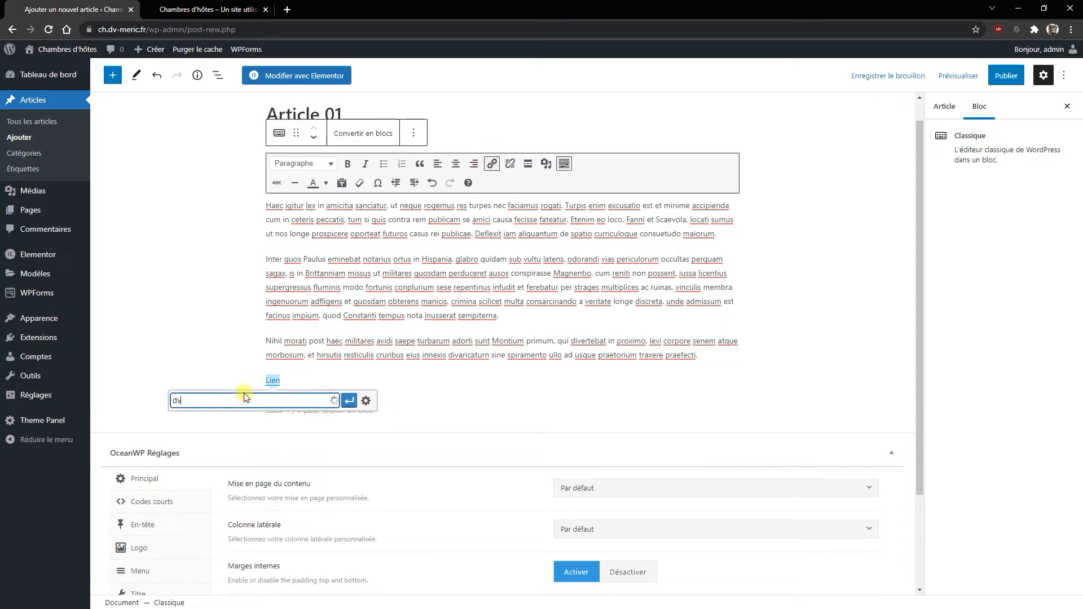
type("-meric.fr")
left_click(366, 400)
left_click(466, 270)
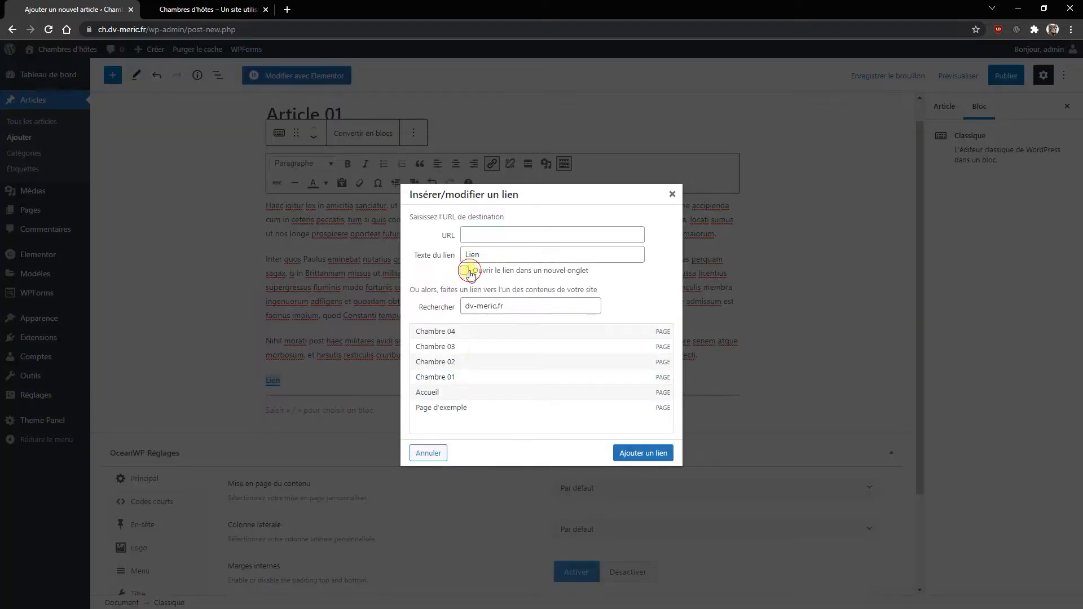
left_click(655, 452)
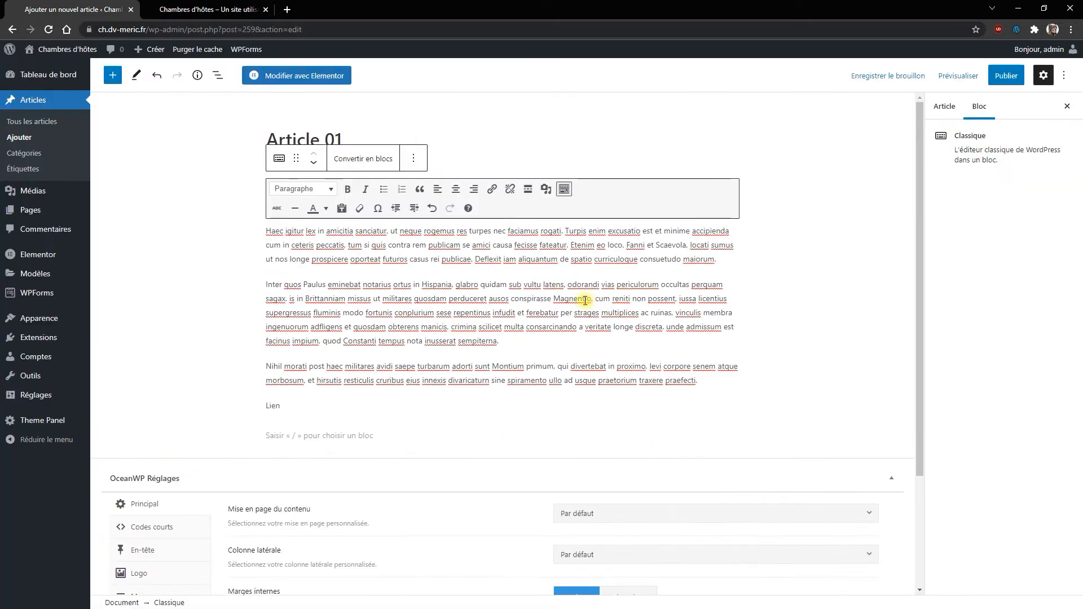
Assign Article 01 to the "A visiter" category only
left_click(945, 107)
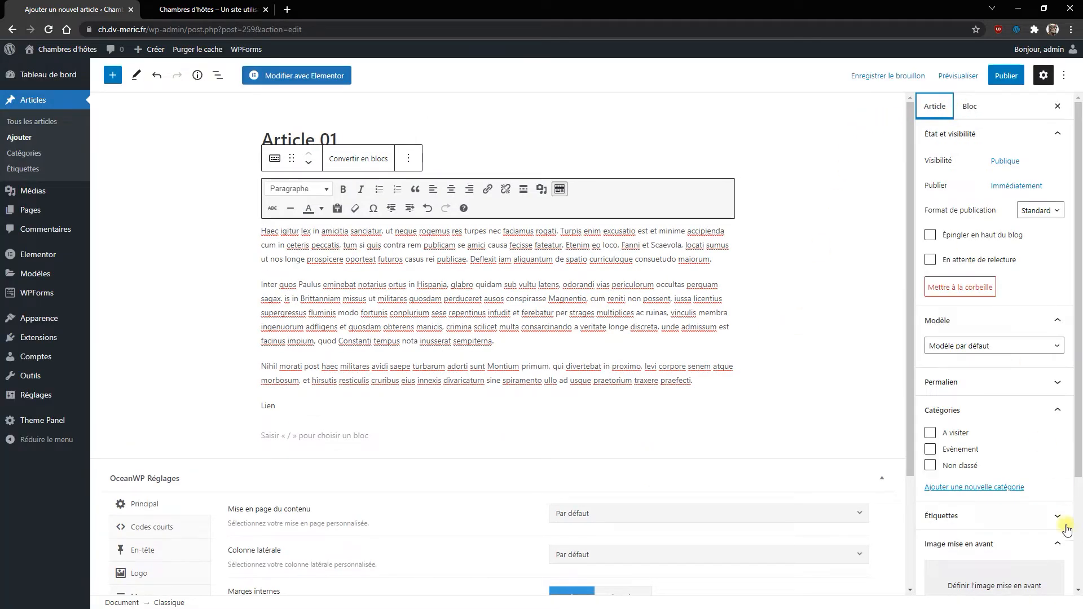
scroll(1001, 438, "down", 3)
left_click(929, 287)
left_click(929, 304)
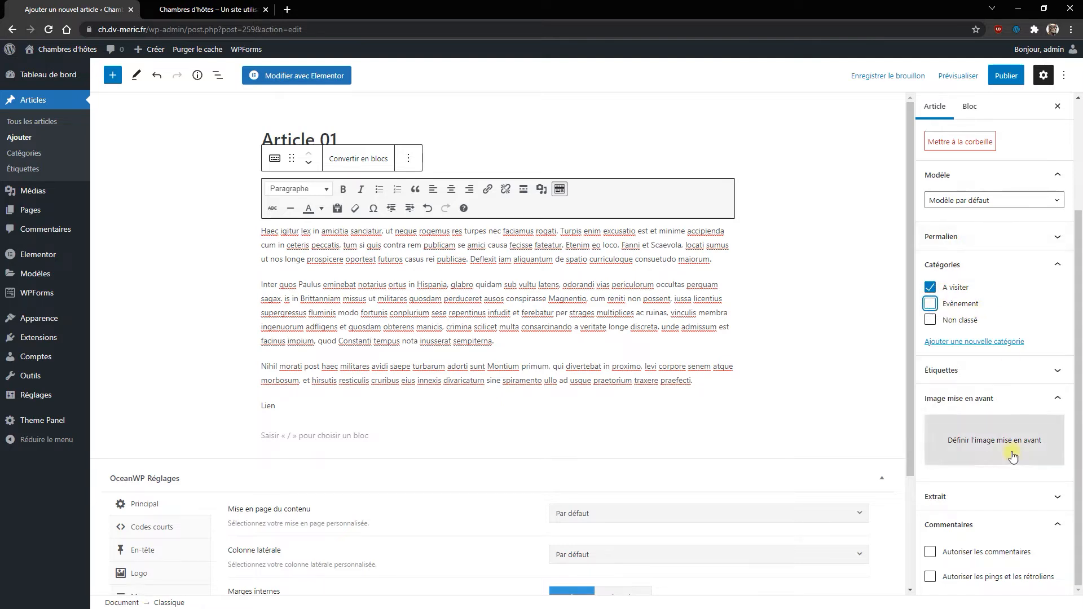
Set the golden forest photo photo-06-1.jpg as the featured image of Article 01 and publish the article
left_click(971, 448)
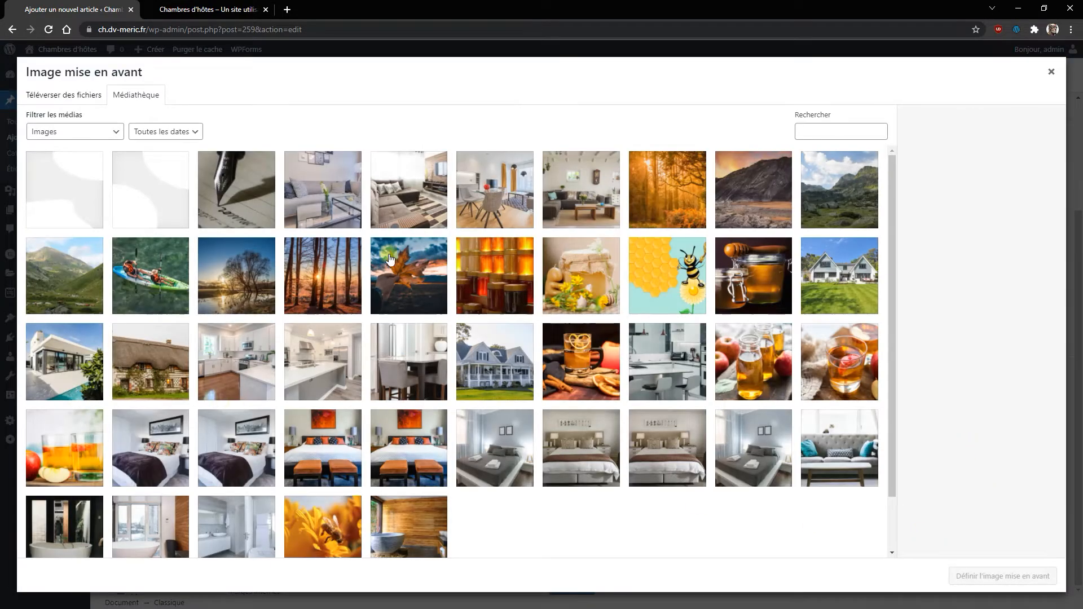
left_click(650, 176)
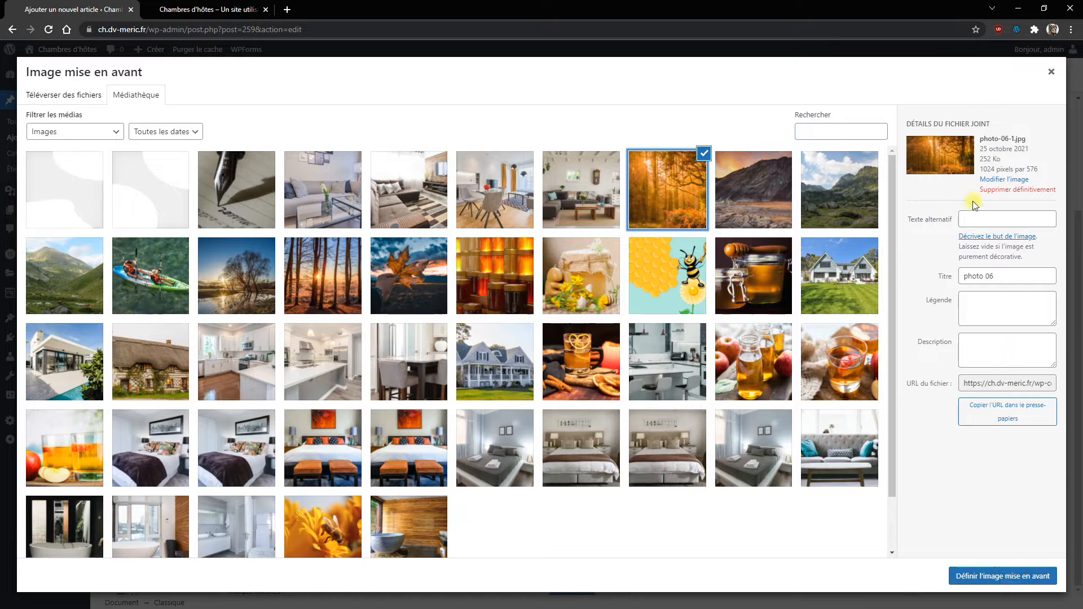
left_click(1010, 576)
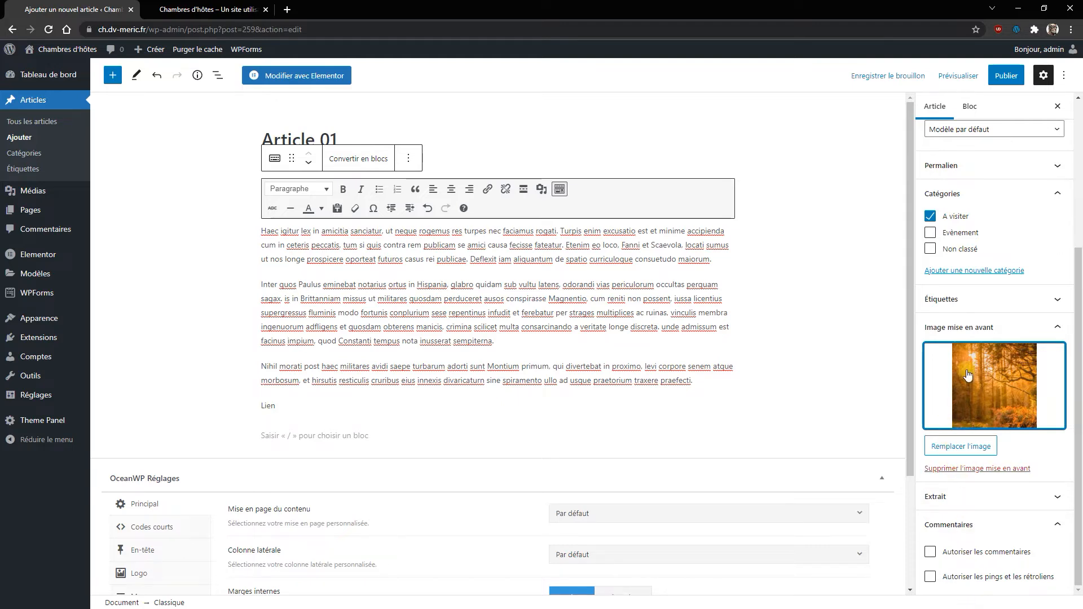
left_click(1004, 78)
left_click(993, 80)
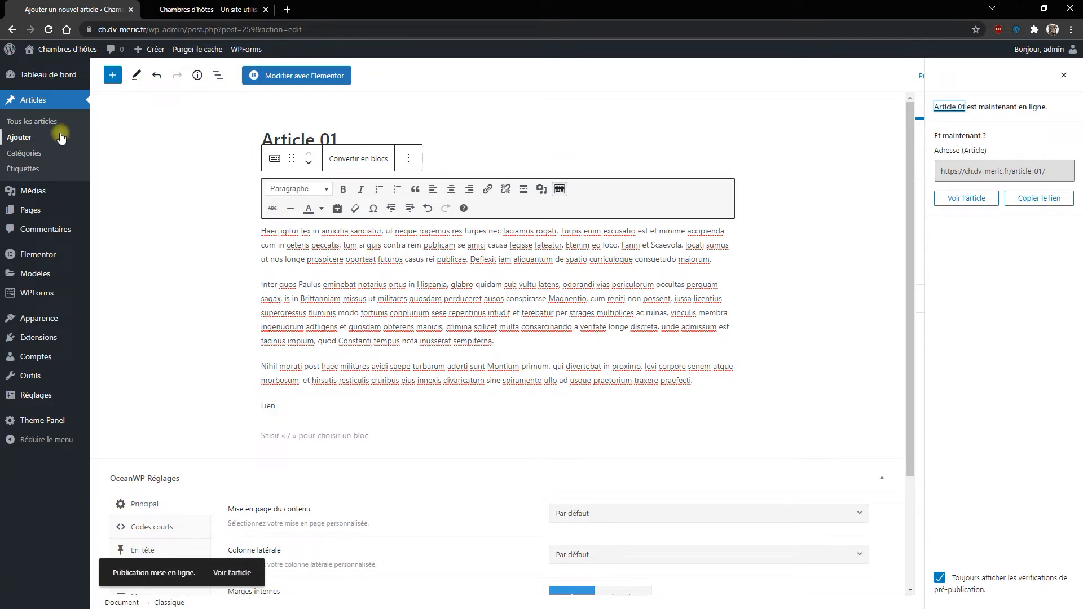
Start a second article with its title and paste the placeholder paragraphs into a Classic block
left_click(26, 141)
type("Art")
left_click(899, 169)
left_click(755, 257)
key("ctrl+v")
Publish the second article in the Evénement category with the rocky mountain at sunset photo as its featured image
left_click(935, 106)
left_click(930, 422)
left_click(993, 558)
left_click(821, 189)
left_click(1003, 576)
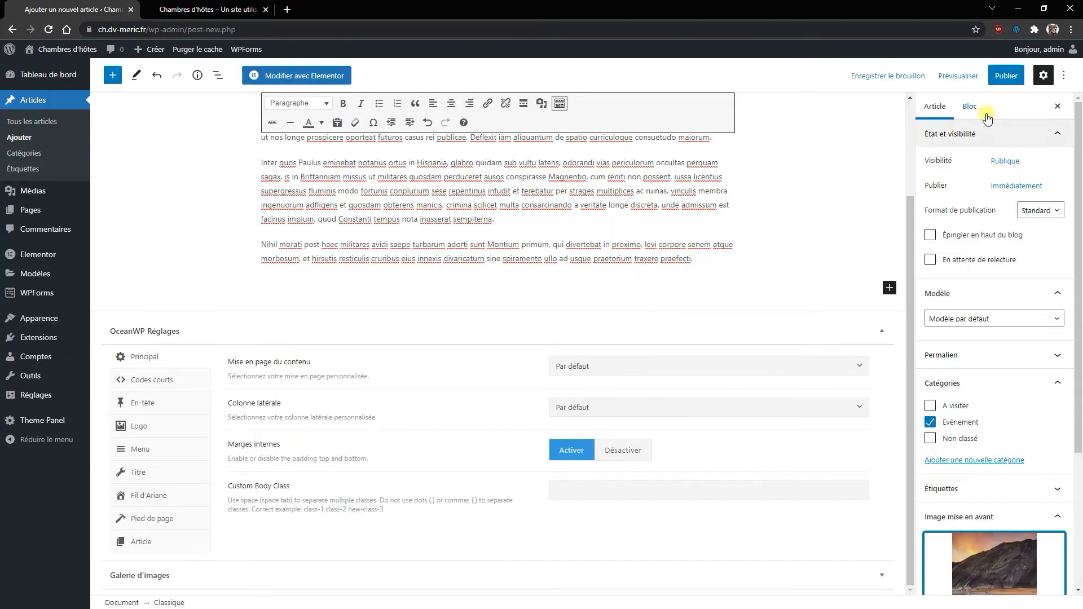
left_click(1006, 78)
left_click(967, 76)
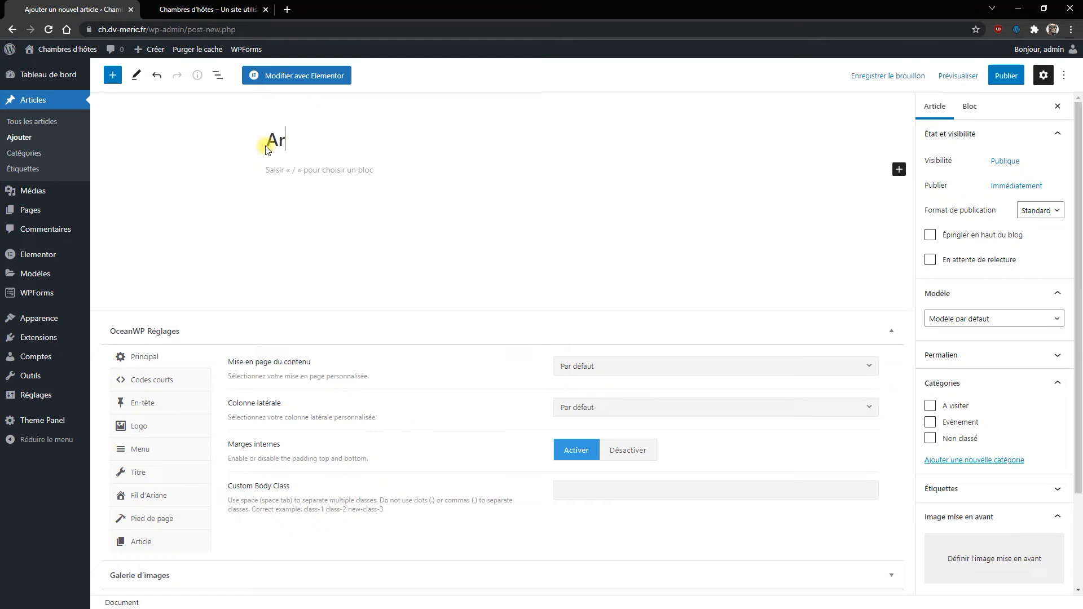
Publish "Article 03" in the "A visiter" category with photo-08-1.jpg as featured image, and update it with a Classic block
type("3")
left_click(930, 406)
left_click(993, 558)
left_click(835, 187)
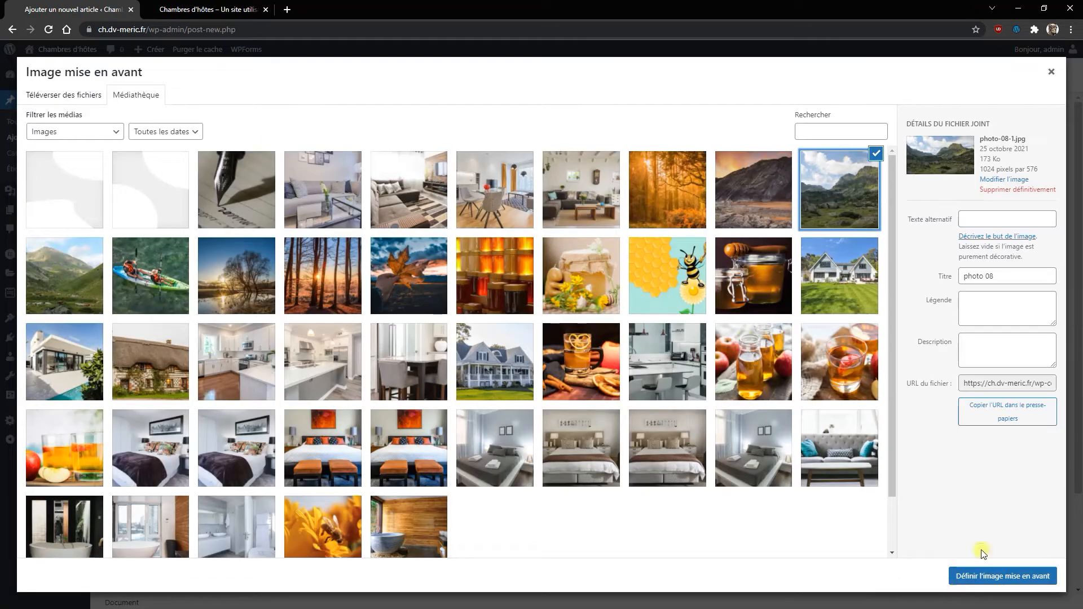
left_click(1002, 576)
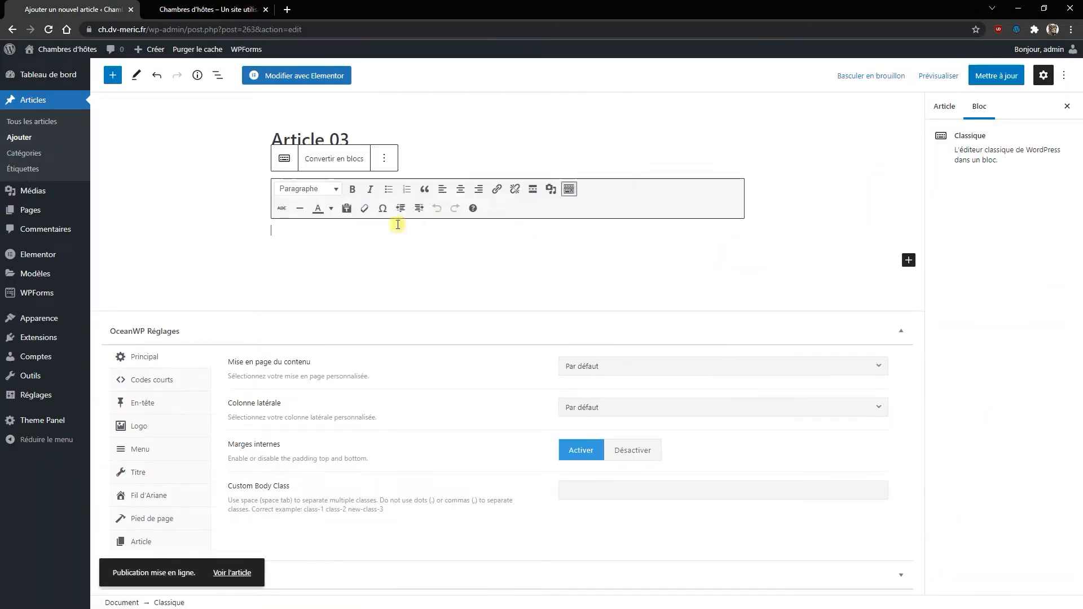
left_click(1006, 79)
Start a new article titled "Article 04" and paste the placeholder paragraphs into a Classic block
left_click(44, 141)
type("Articl")
type("e 04")
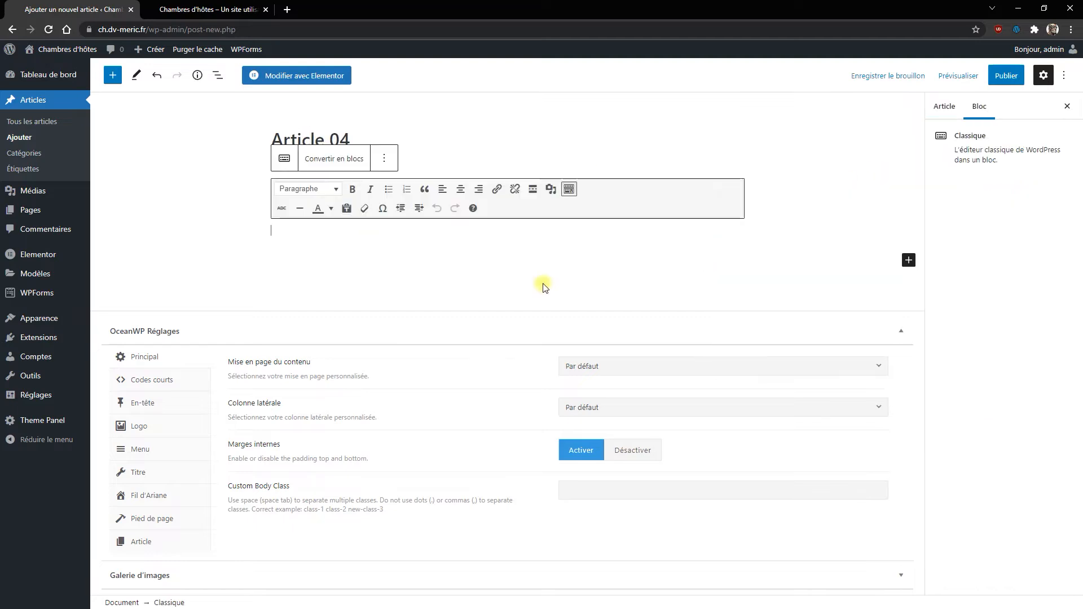
key("ctrl+v")
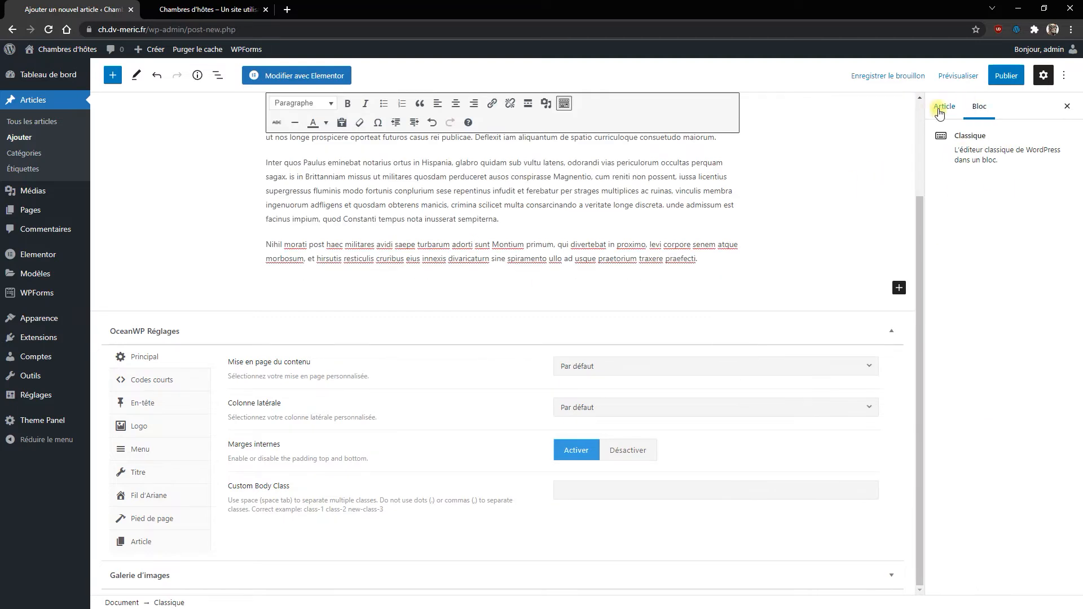
Publish Article 04 in the "A visiter" category with the grassy green mountain photo as its featured image
left_click(934, 106)
left_click(930, 405)
left_click(994, 559)
left_click(74, 289)
left_click(1002, 576)
left_click(1006, 79)
left_click(1004, 79)
Start a new article titled "Article 05" and paste the placeholder paragraphs into a Classic block
left_click(19, 137)
type("Article")
left_click(899, 169)
left_click(749, 264)
key("ctrl+v")
Publish Article 05 in the "A visiter" category with the kayak photo photo-03-1.jpg as its featured image
left_click(945, 108)
left_click(930, 406)
left_click(994, 559)
left_click(146, 279)
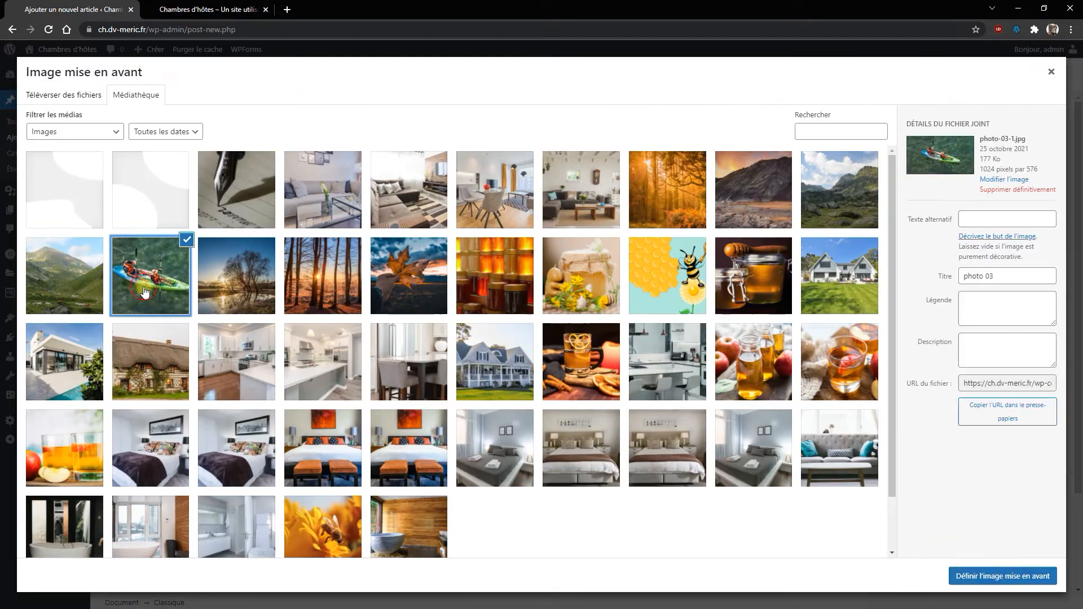
left_click(1002, 576)
left_click(1003, 78)
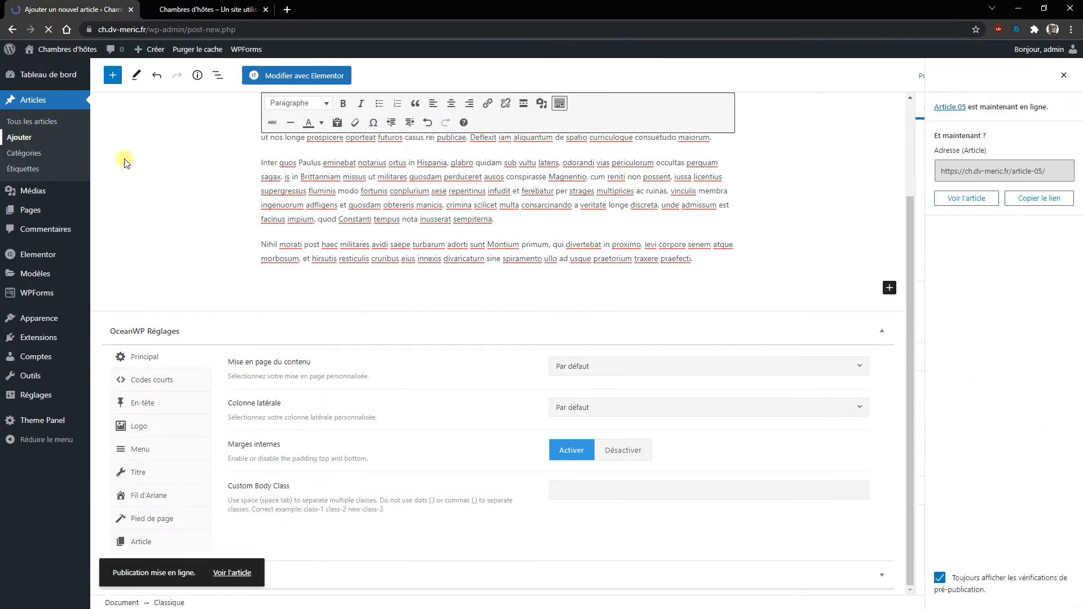
Start a new article titled "Article 06" and paste the placeholder paragraphs into a Classic block
left_click(17, 138)
type("Article 06")
left_click(899, 169)
left_click(752, 260)
key("ctrl+v")
Publish Article 06 in the "A visiter" category with the lakeside tree photo photo-02-1.jpg as its featured image
left_click(935, 106)
left_click(930, 406)
left_click(994, 559)
left_click(237, 275)
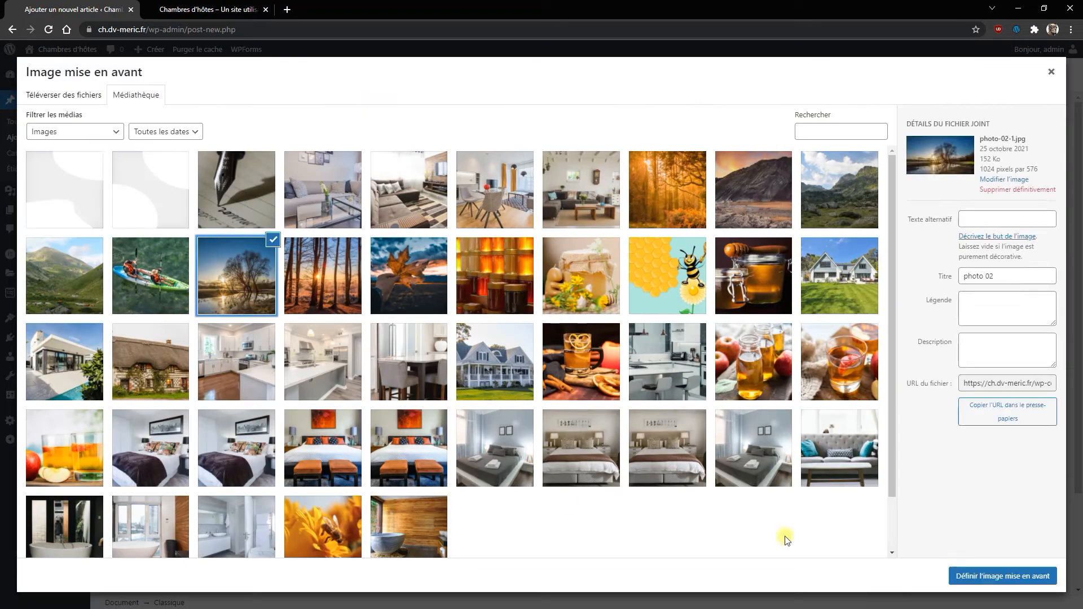
left_click(999, 576)
left_click(1006, 75)
left_click(965, 76)
Publish a new article titled "Article 07" in the Evénement category with the sunset through tree trunks photo as featured image
left_click(22, 137)
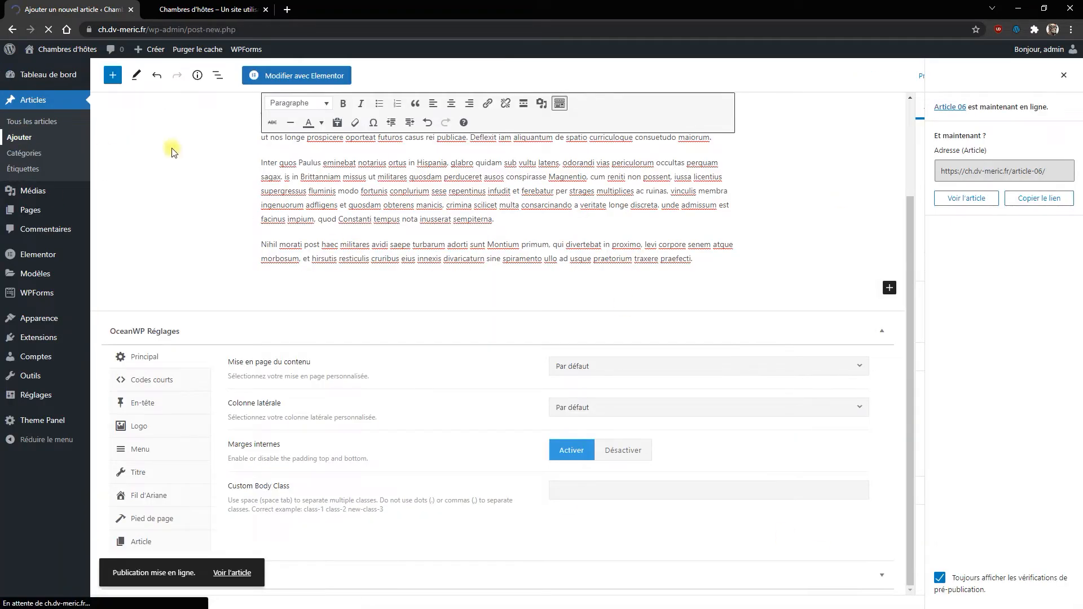
type("Article 07")
left_click(929, 422)
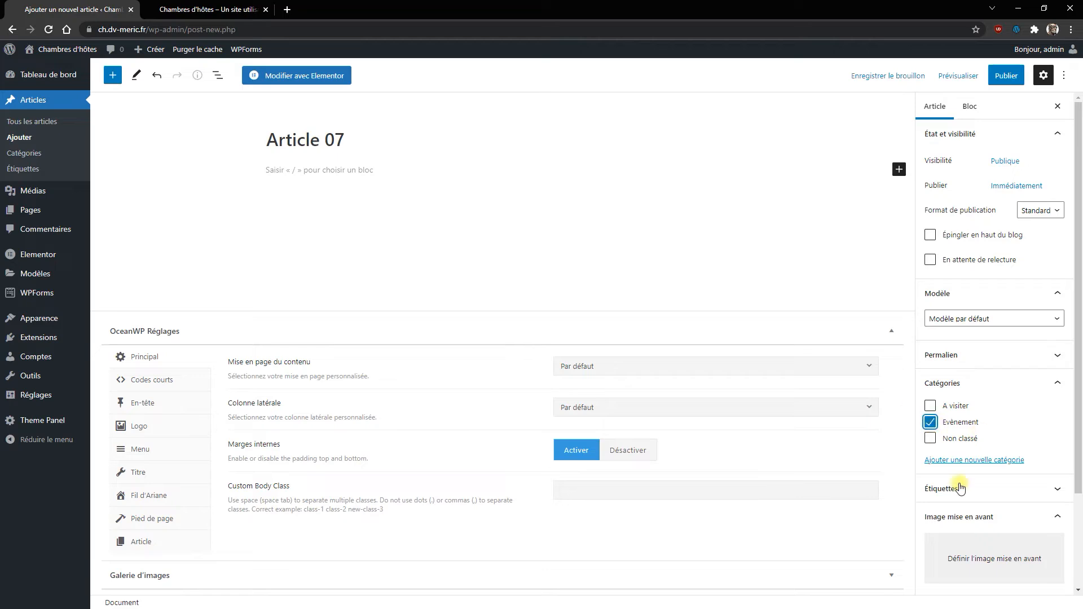
left_click(995, 558)
left_click(322, 275)
left_click(982, 581)
left_click(963, 76)
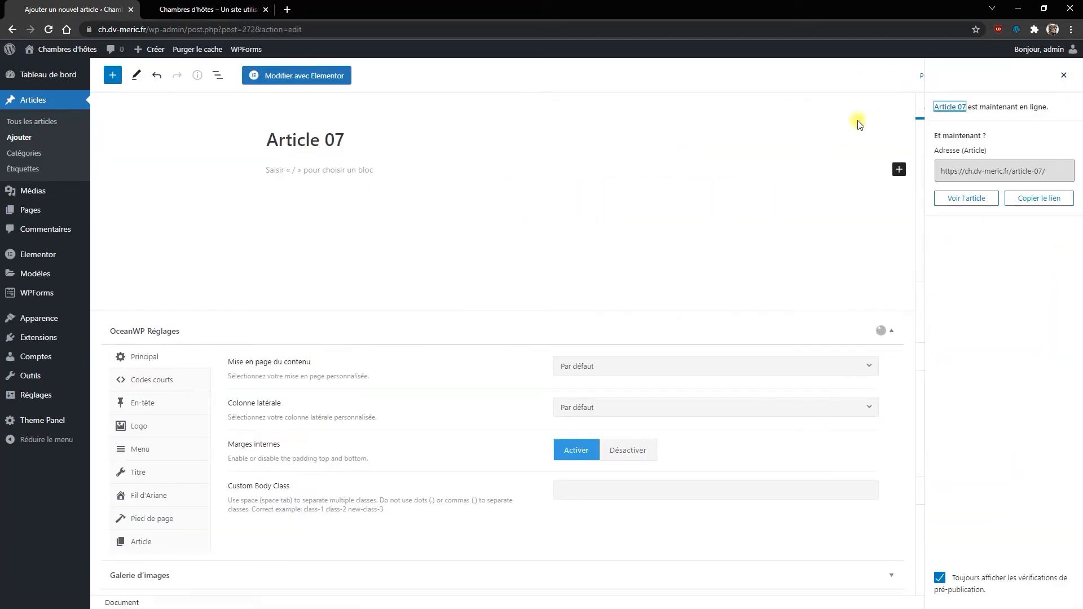
Add the placeholder paragraphs to Article 07 in a Classic block and update the published article
left_click(963, 75)
left_click(1007, 79)
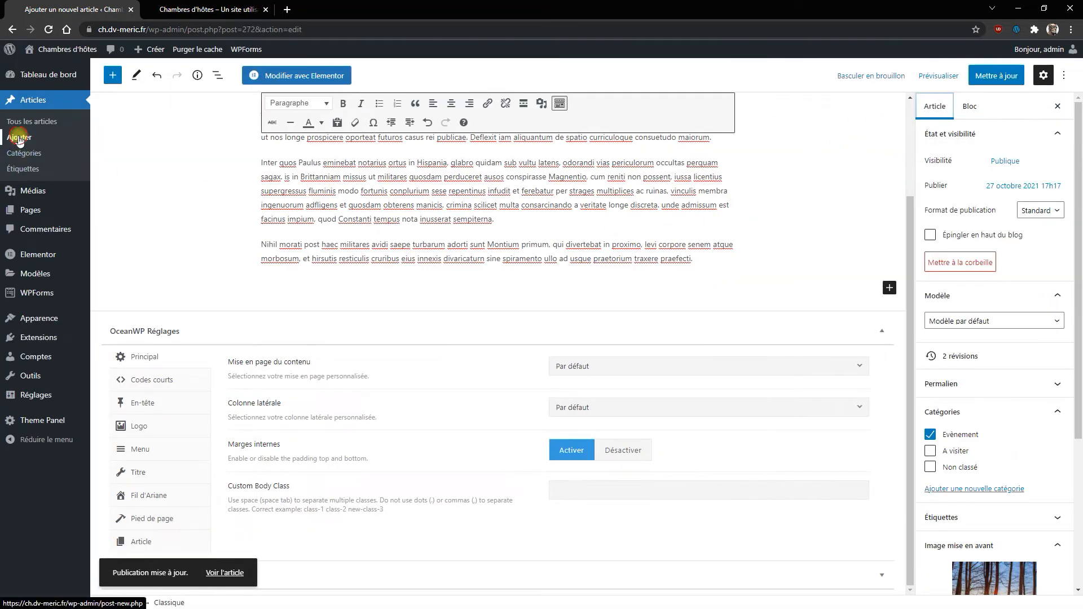
Publish a new article titled "Article 08" with the placeholder paragraphs, the "A visiter" category and the autumn leaf photo as featured image
left_click(19, 137)
type("Article 08")
left_click(757, 259)
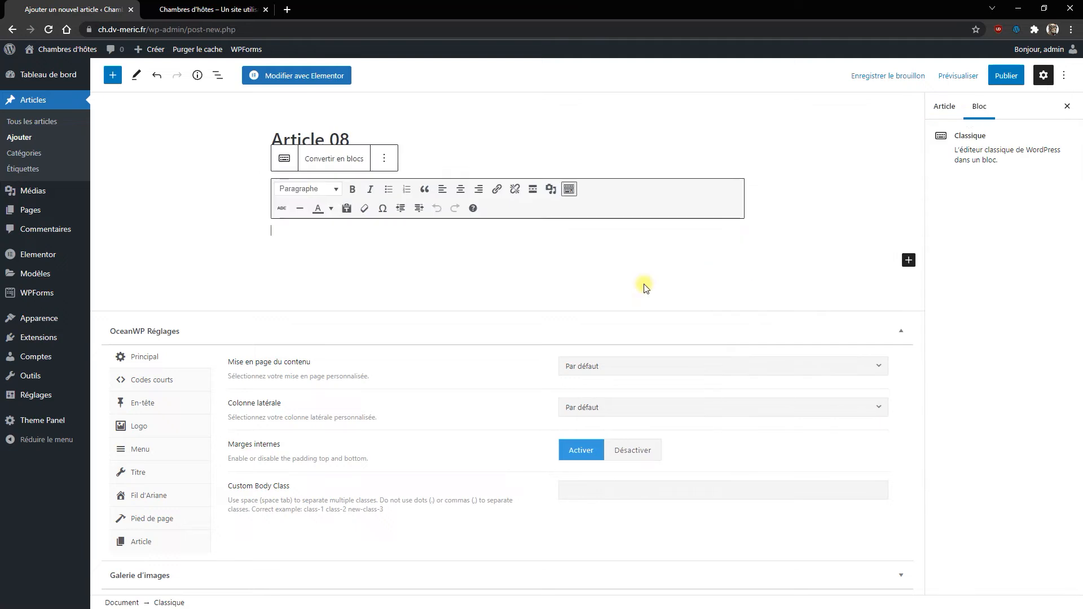
key("ctrl+v")
left_click(929, 406)
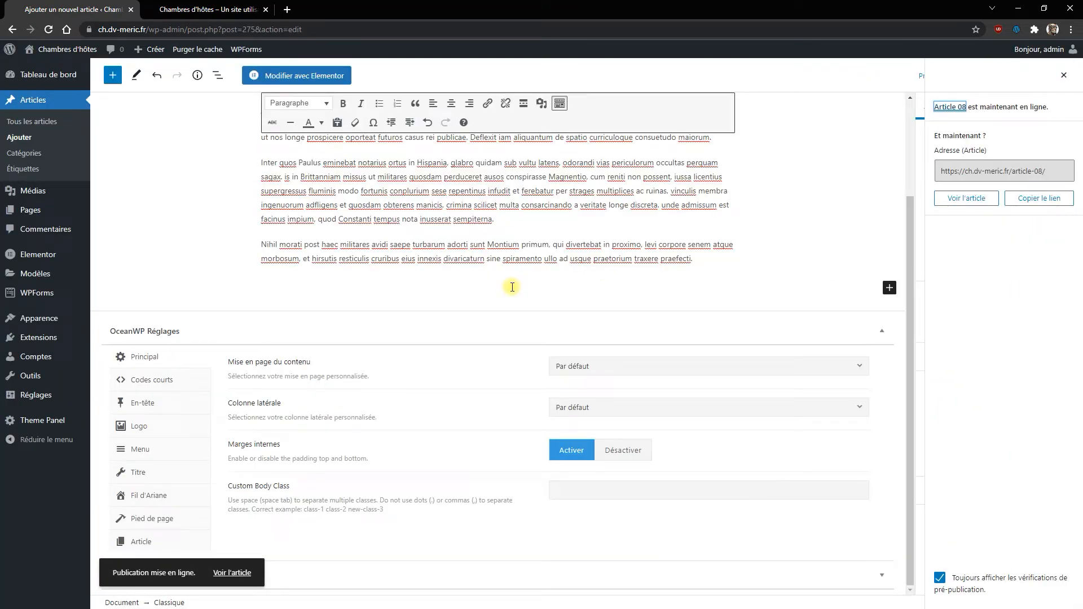
Examine Article 08's OceanWP settings, including the title options, shortcode fields and subtitle field
scroll(507, 288, "up", 2)
scroll(503, 293, "down", 2)
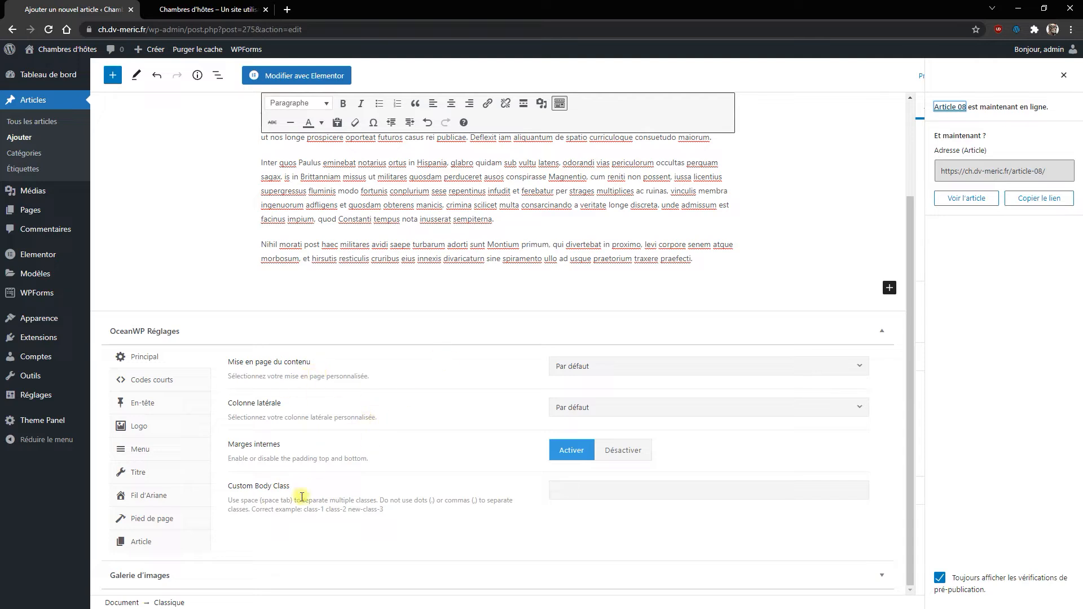
left_click(136, 475)
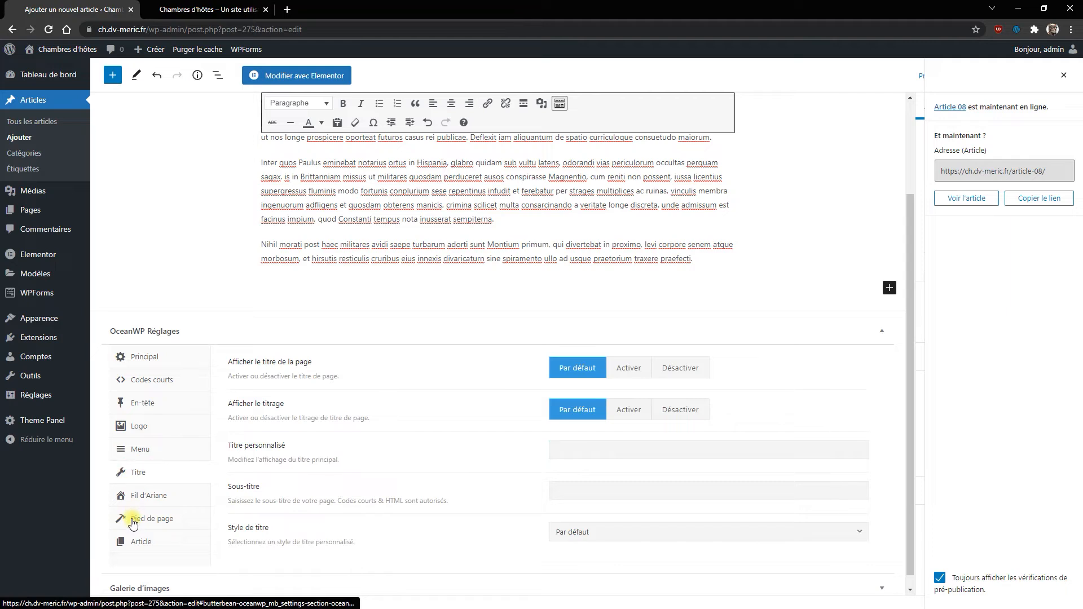
left_click(145, 373)
scroll(580, 526, "down", 3)
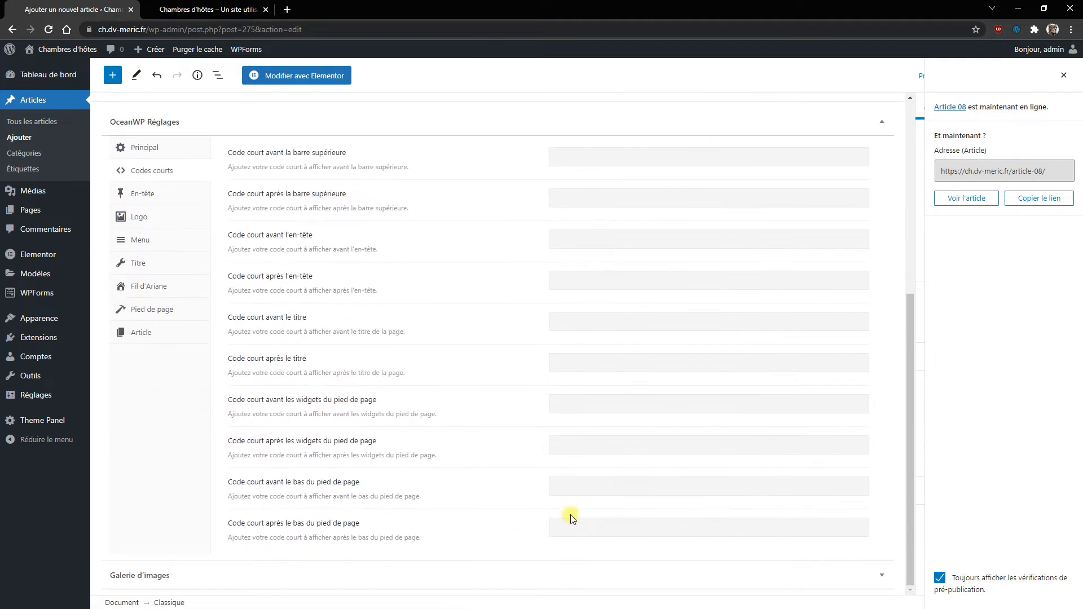
left_click(138, 263)
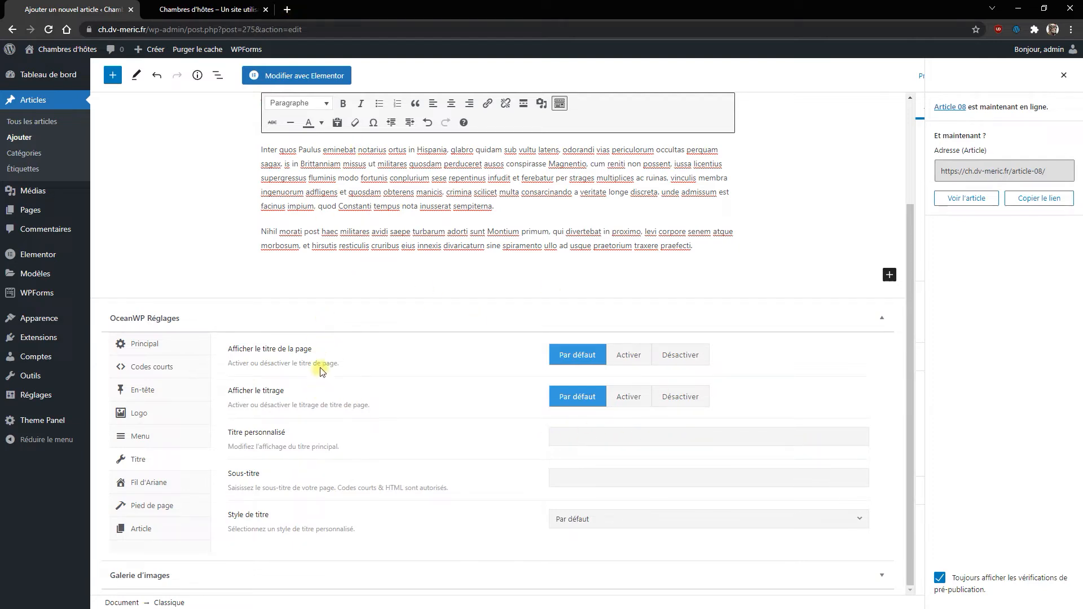
left_click(587, 480)
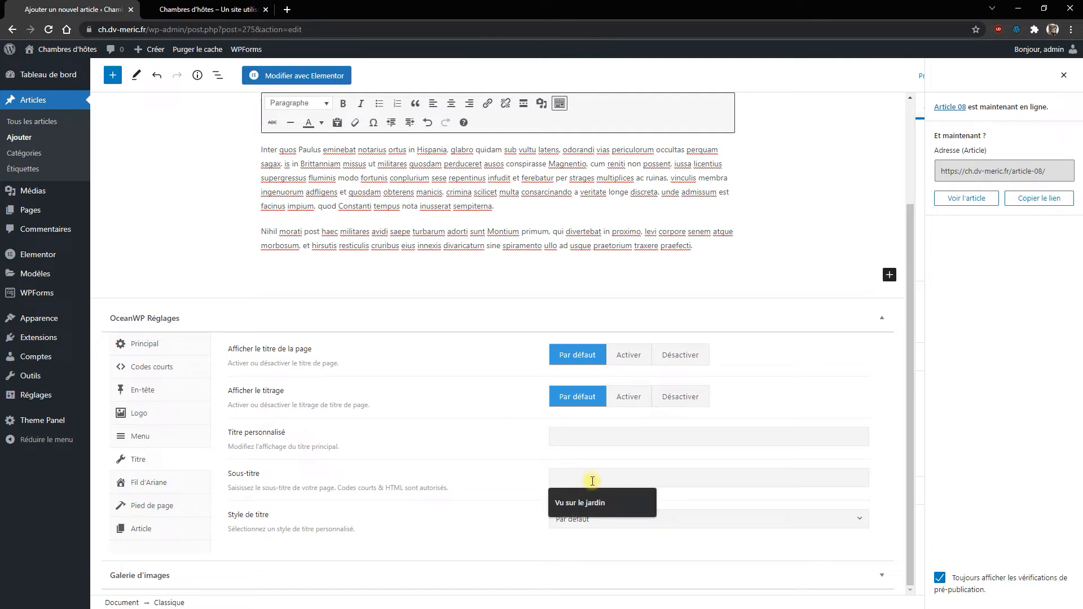
left_click(566, 501)
scroll(778, 370, "up", 3)
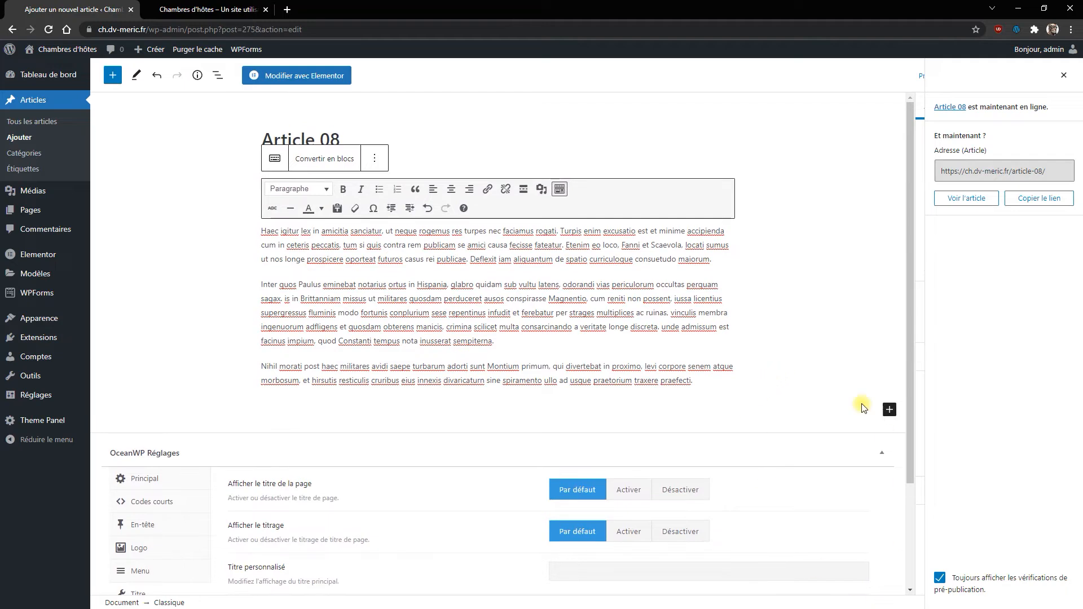
Close the post-publication details and update Article 08
left_click(1062, 81)
left_click(1003, 79)
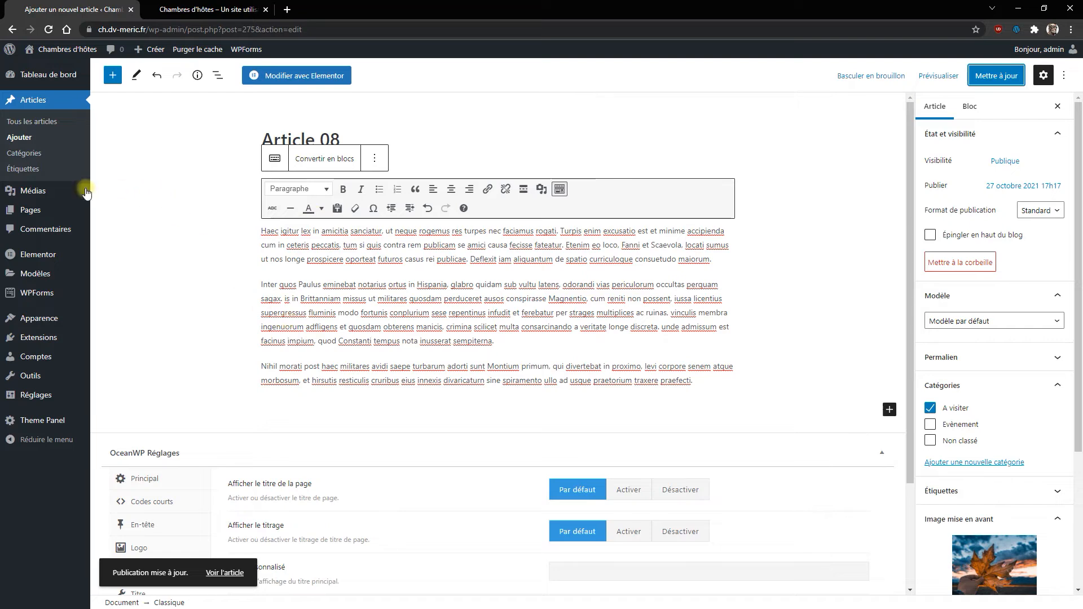
In the theme customizer's header menu settings, set the search icon style to "Désactivé" and publish the change
mouse_move(38, 273)
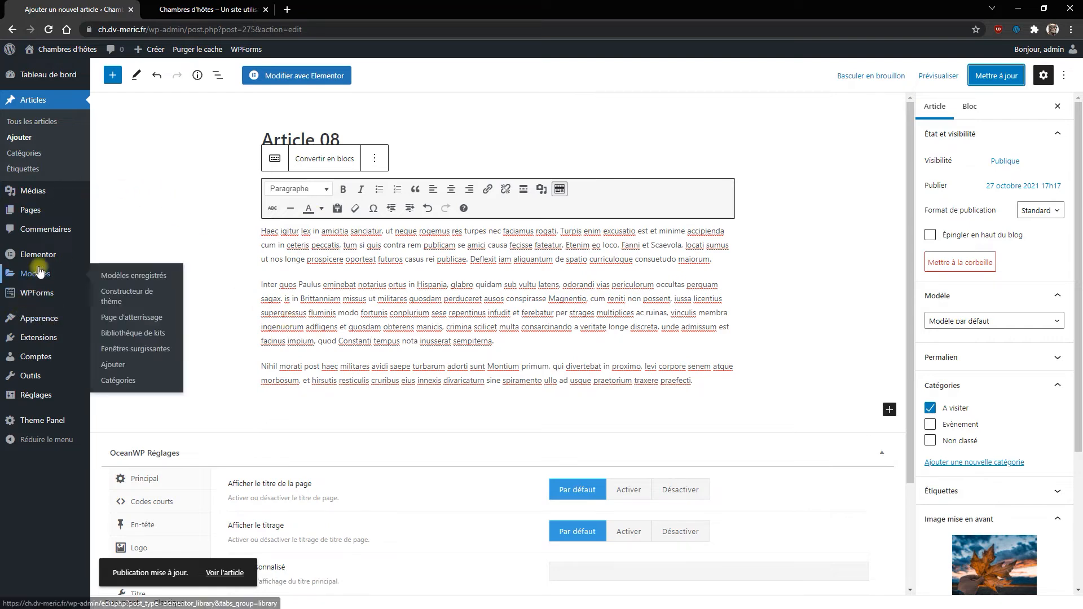
mouse_move(17, 320)
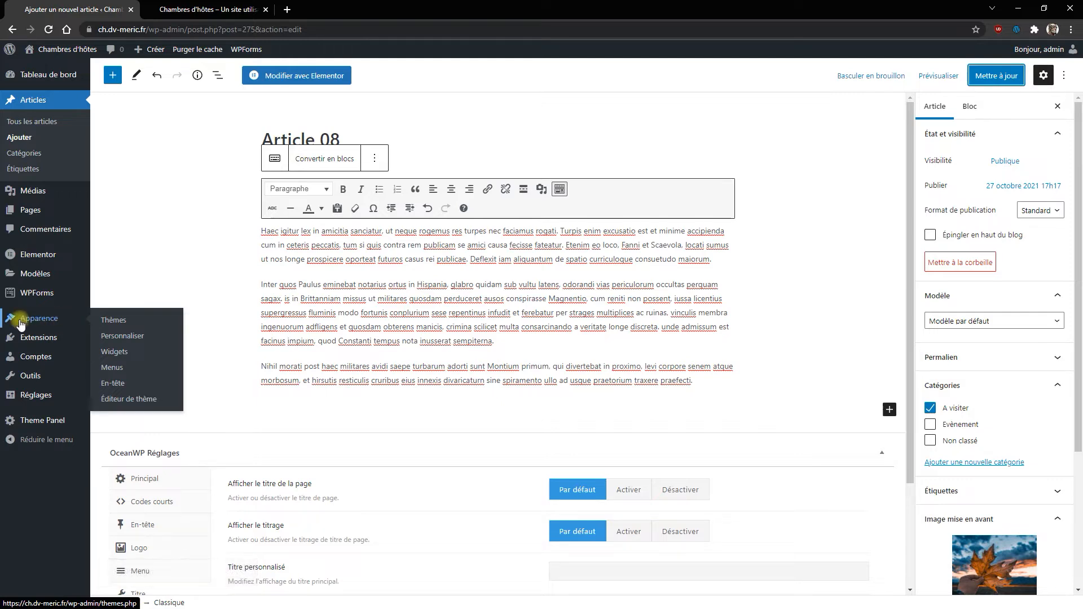
left_click(134, 338)
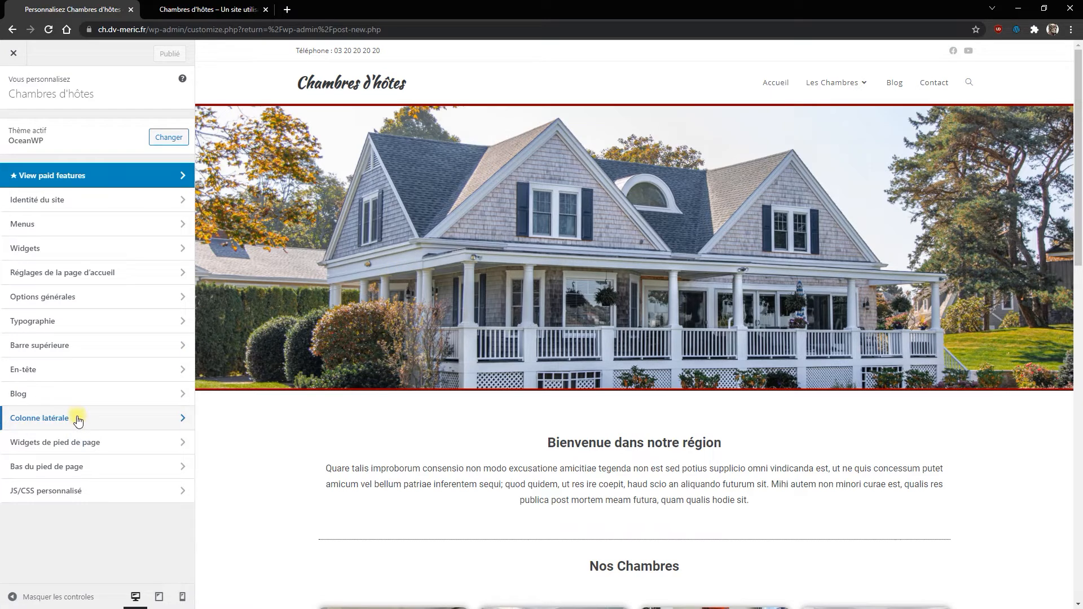
left_click(24, 369)
left_click(39, 200)
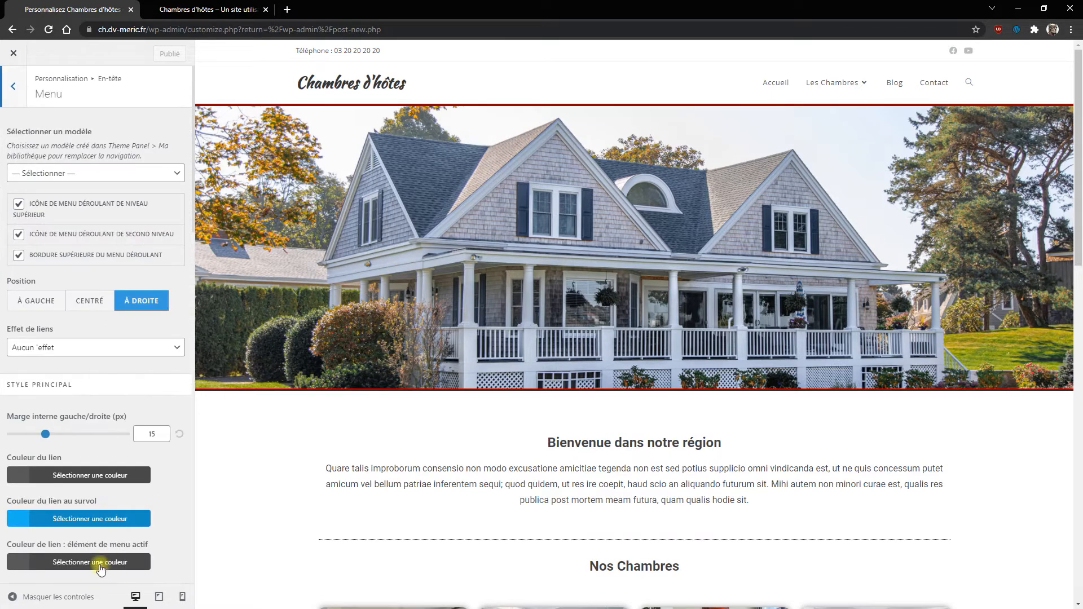
scroll(88, 449, "down", 5)
scroll(87, 449, "down", 8)
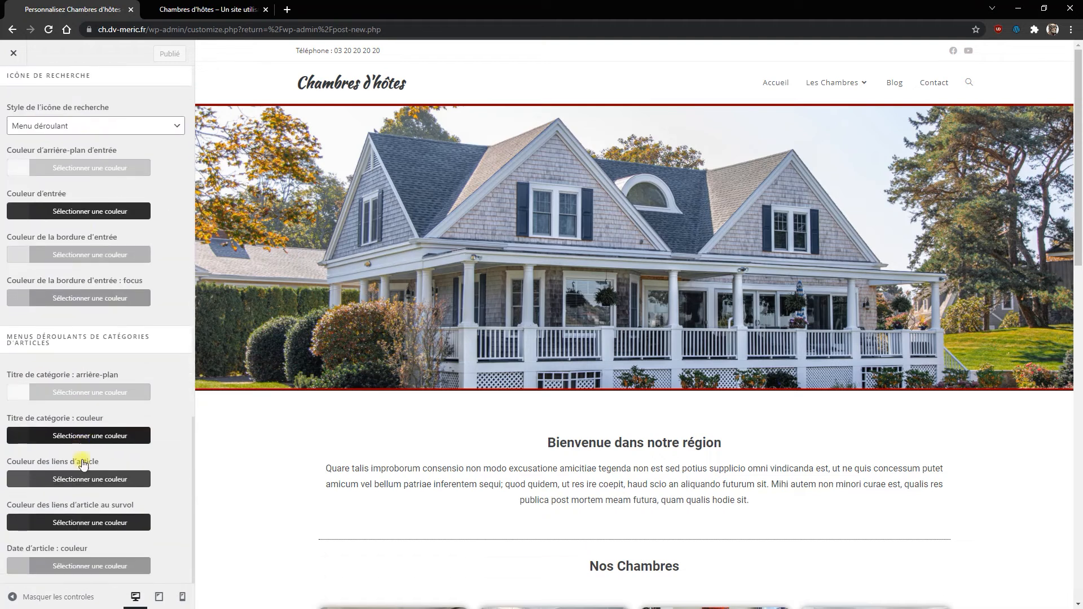
scroll(73, 348, "up", 2)
left_click(101, 239)
left_click(52, 254)
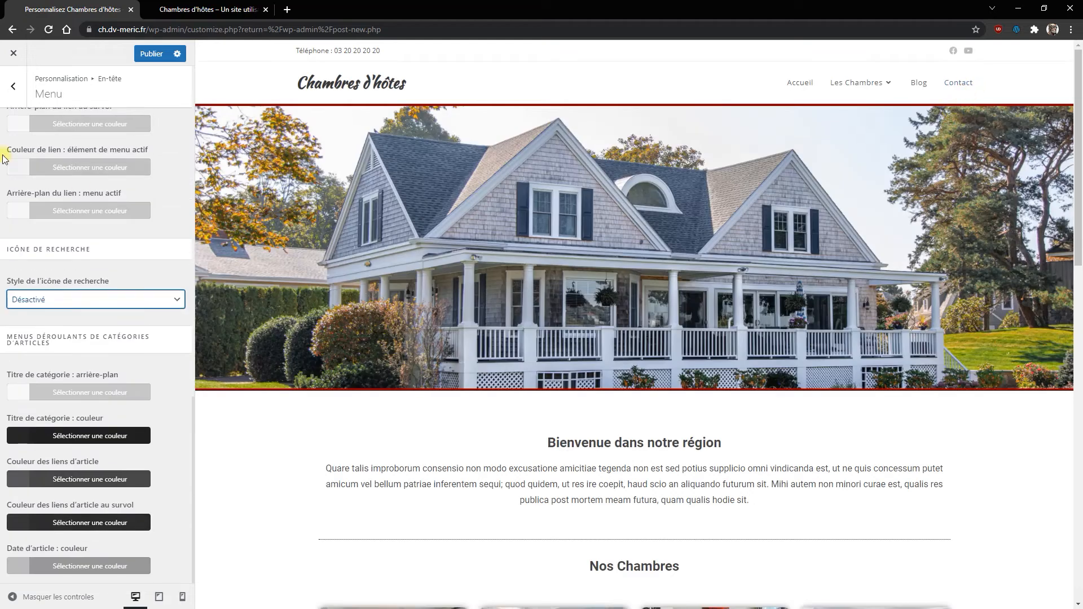
left_click(152, 54)
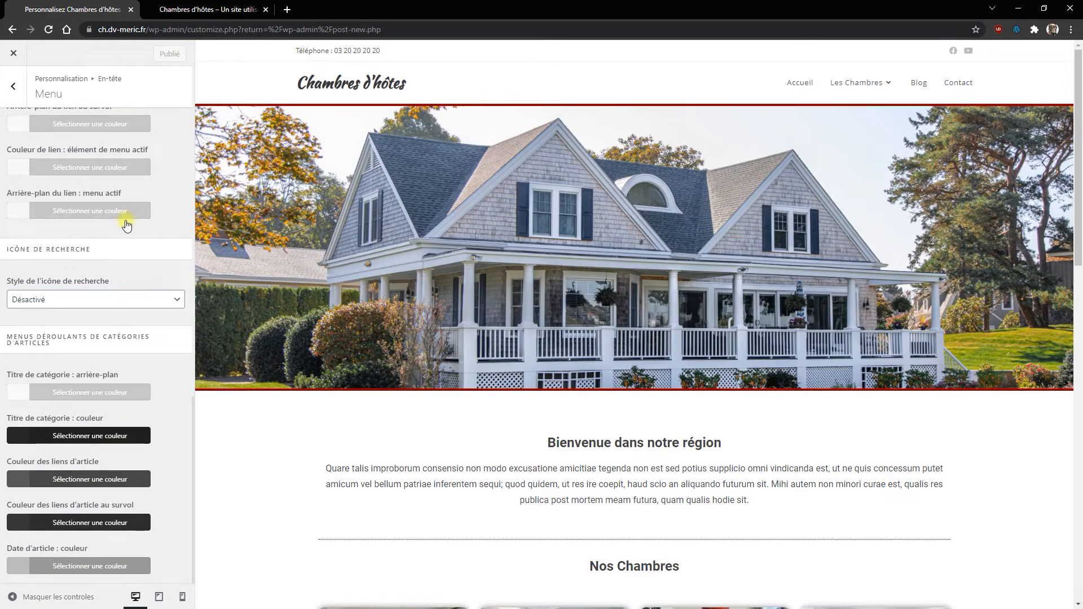
Bring up the customizer's "Entrées du blog" settings and review the full article list on the Blog page preview
left_click(14, 90)
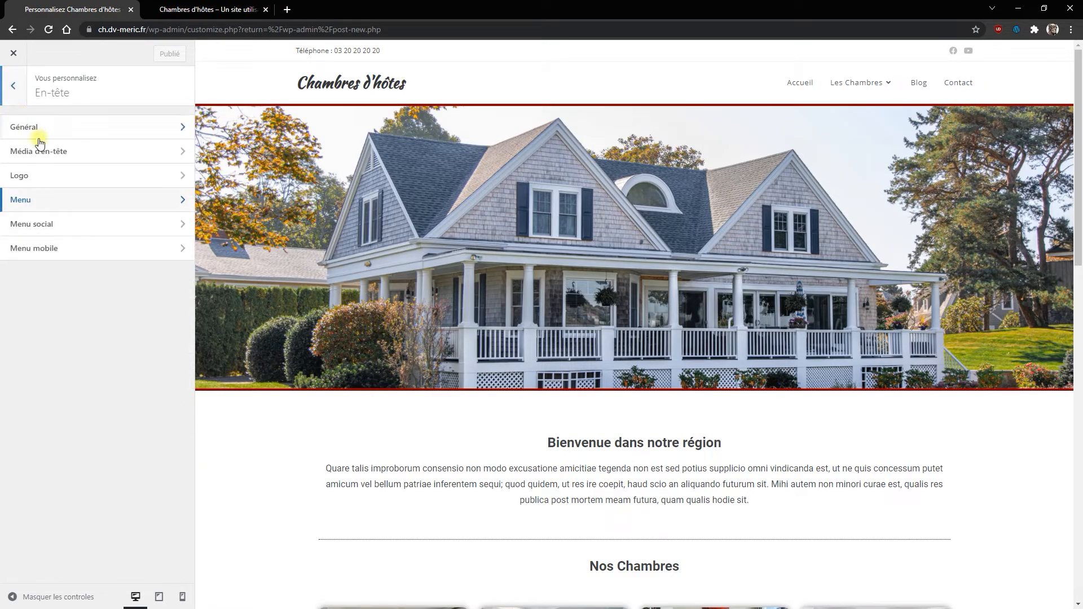
left_click(12, 90)
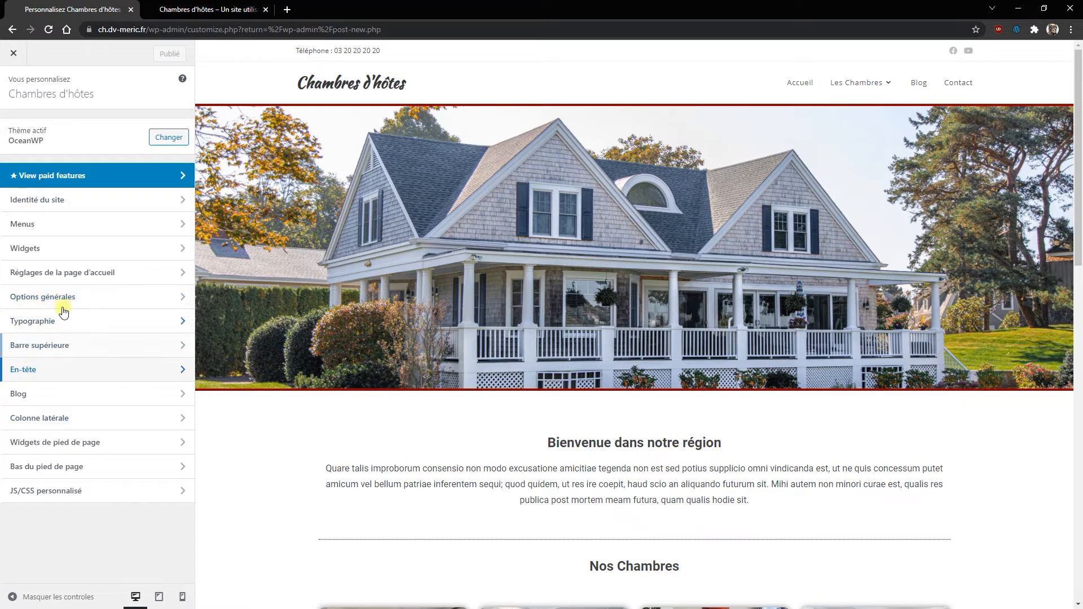
left_click(16, 393)
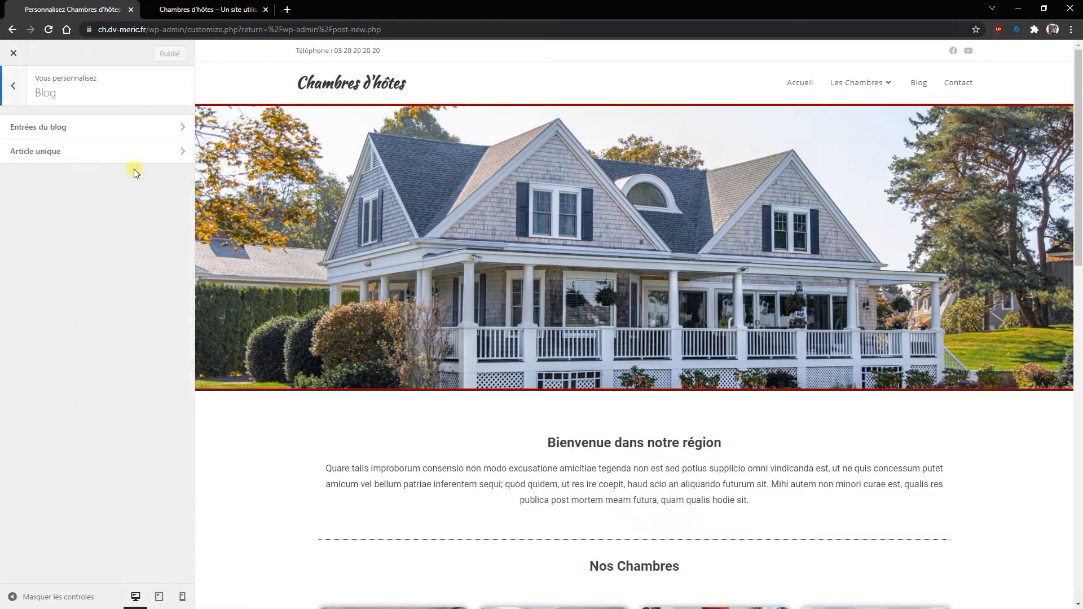
left_click(72, 125)
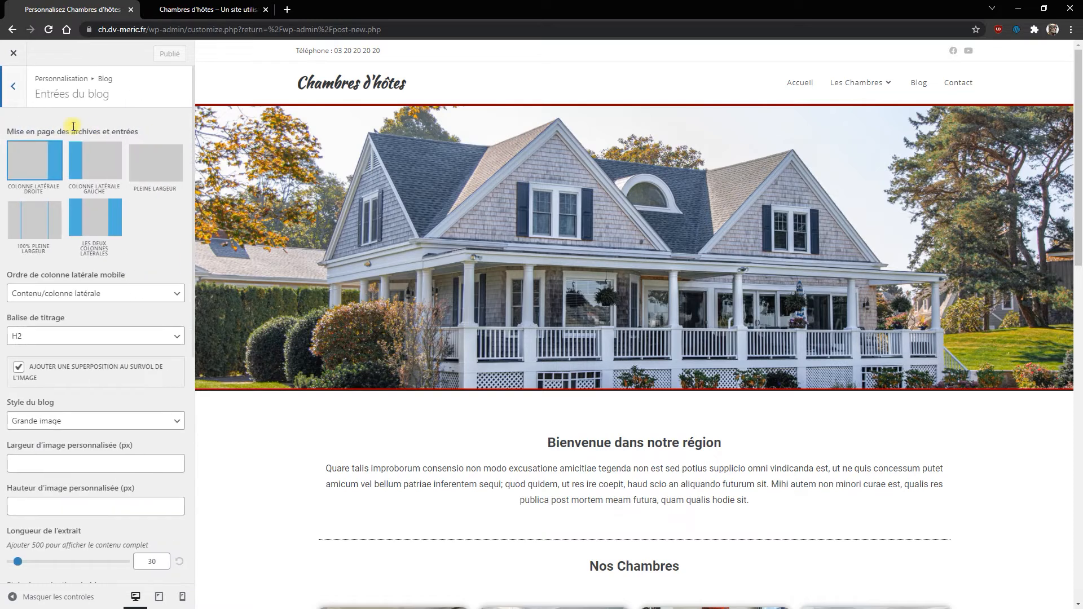
left_click(920, 84)
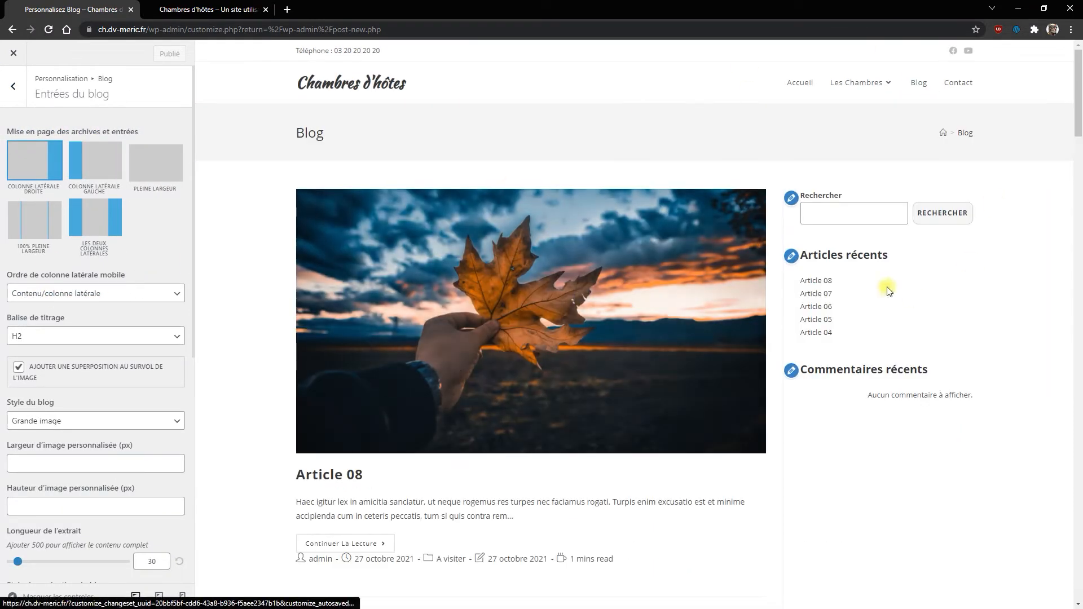
scroll(705, 252, "down", 15)
scroll(665, 314, "down", 20)
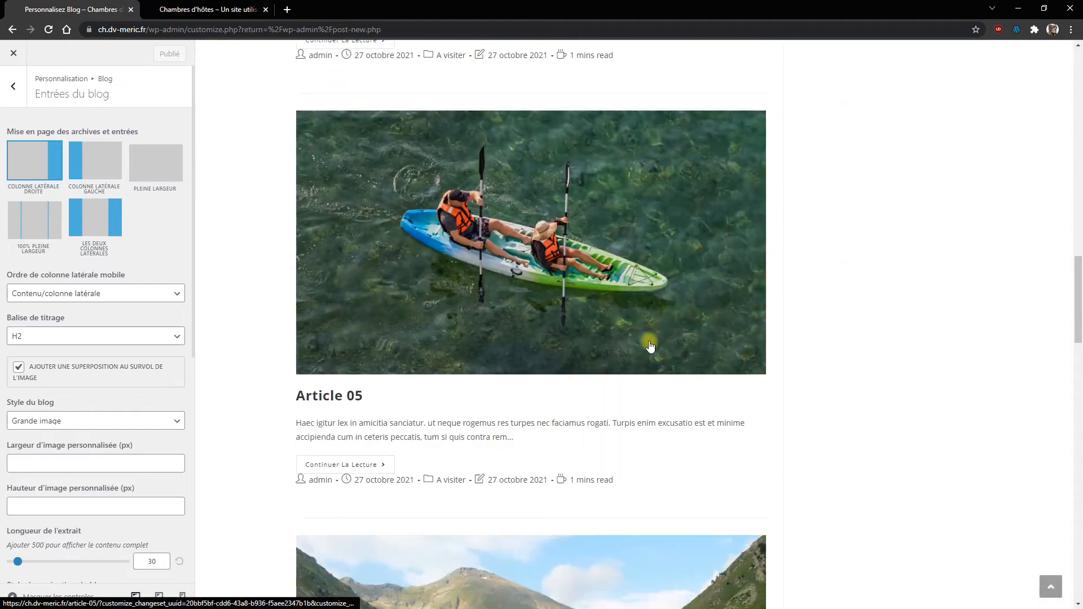
scroll(632, 375, "down", 3)
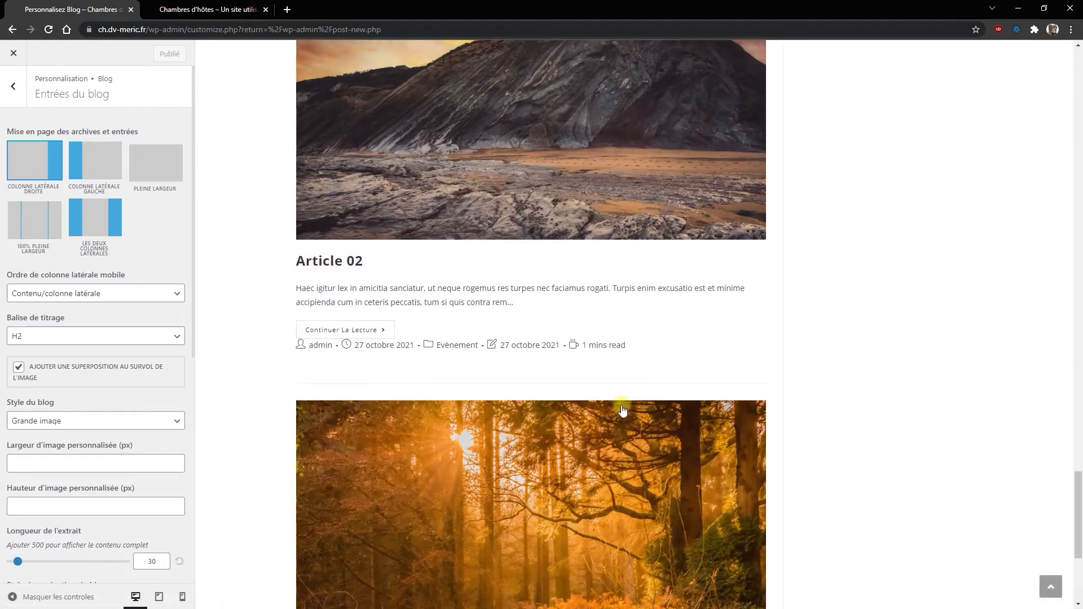
scroll(609, 377, "up", 20)
scroll(584, 374, "up", 20)
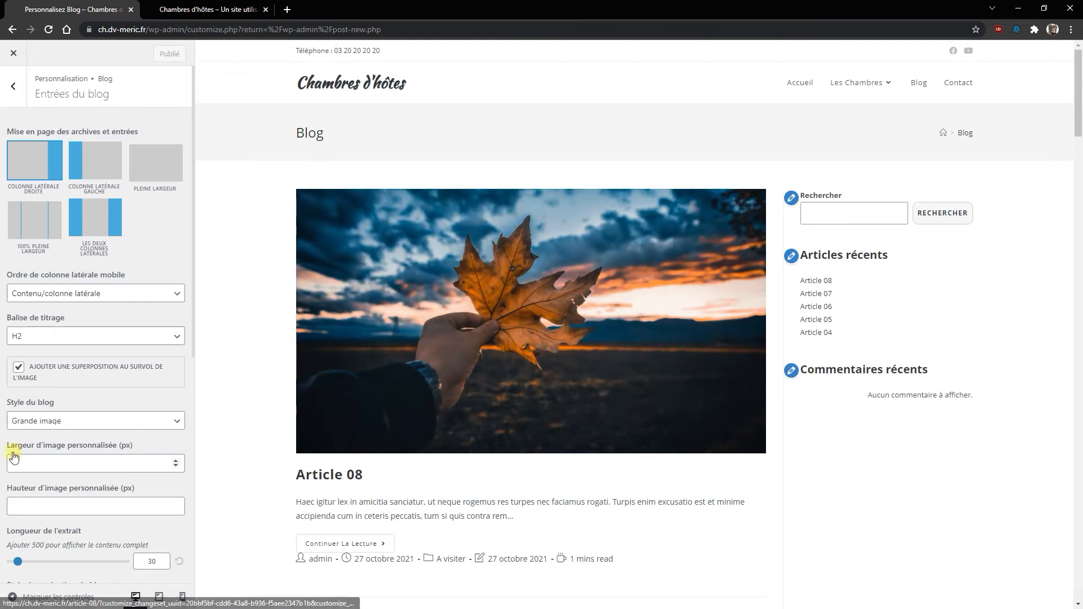
scroll(85, 338, "down", 1)
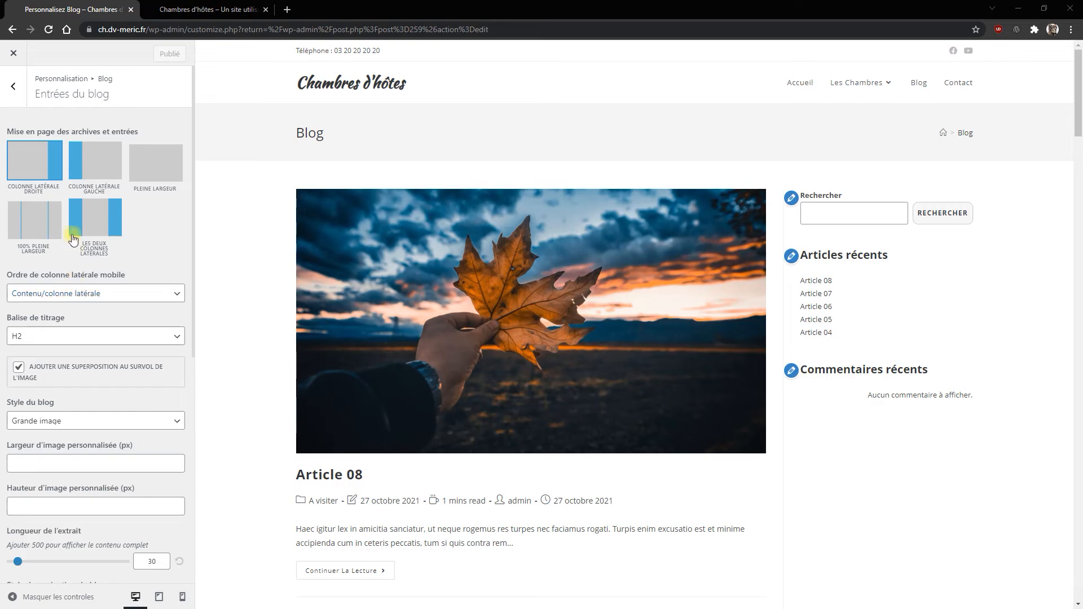
Try the left sidebar, full-width and two-sidebar layouts for the blog entries, and return to the right sidebar
left_click(84, 163)
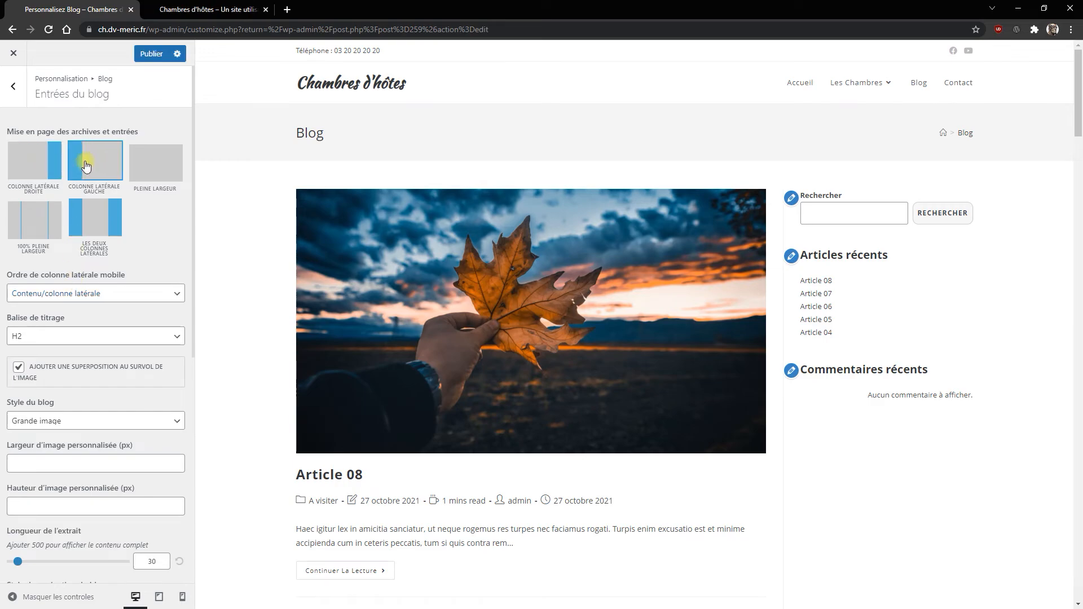
left_click(148, 165)
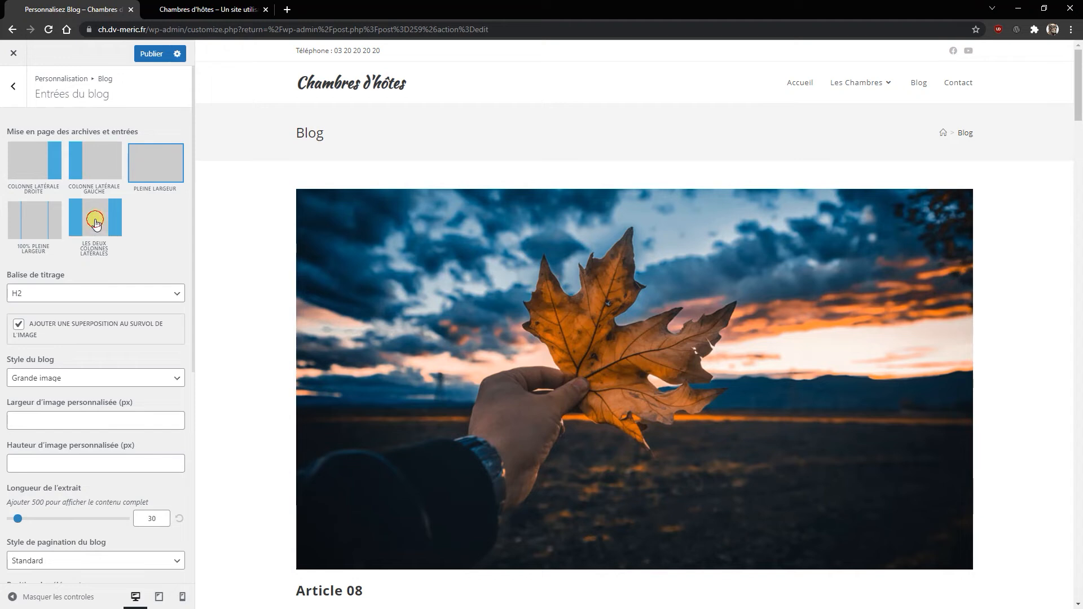
left_click(94, 221)
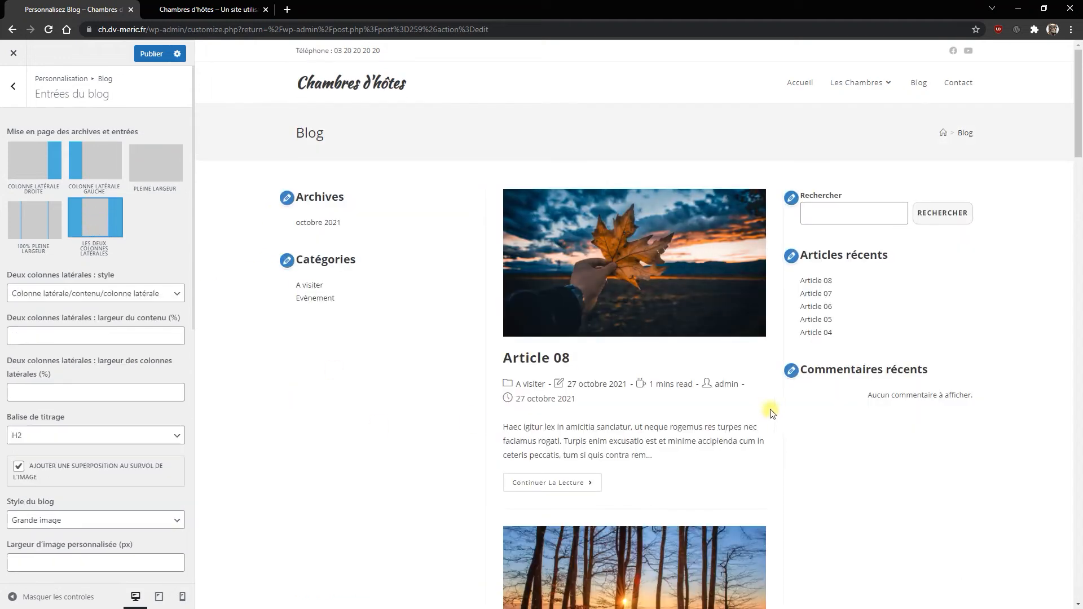
left_click(47, 172)
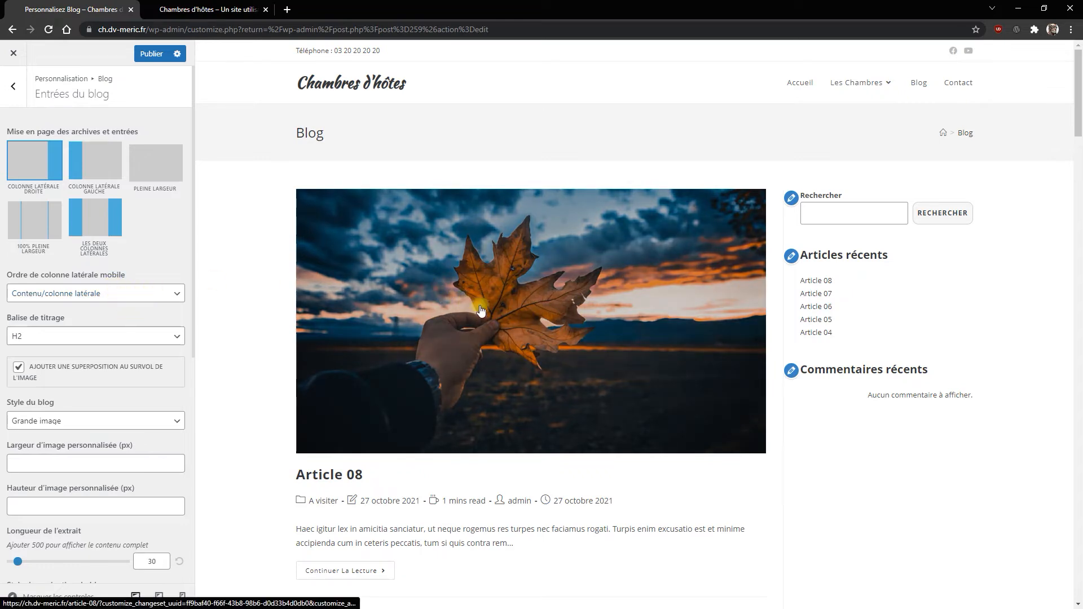
With Article 08 in the preview, try the left sidebar and full-width layouts for "Article unique", and return to the right sidebar
left_click(538, 317)
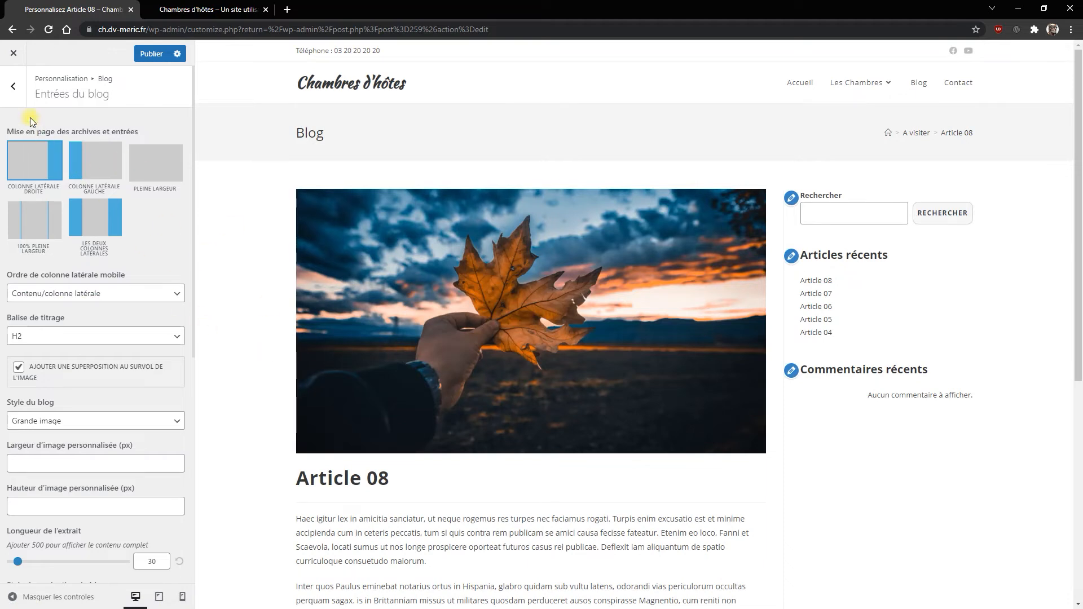
left_click(13, 86)
left_click(49, 151)
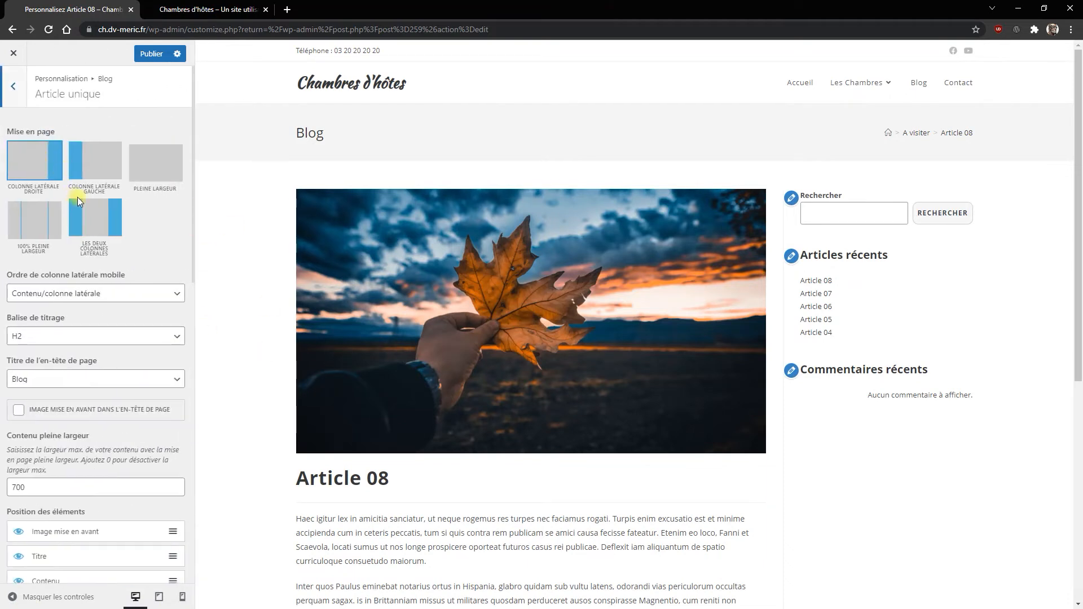
left_click(86, 164)
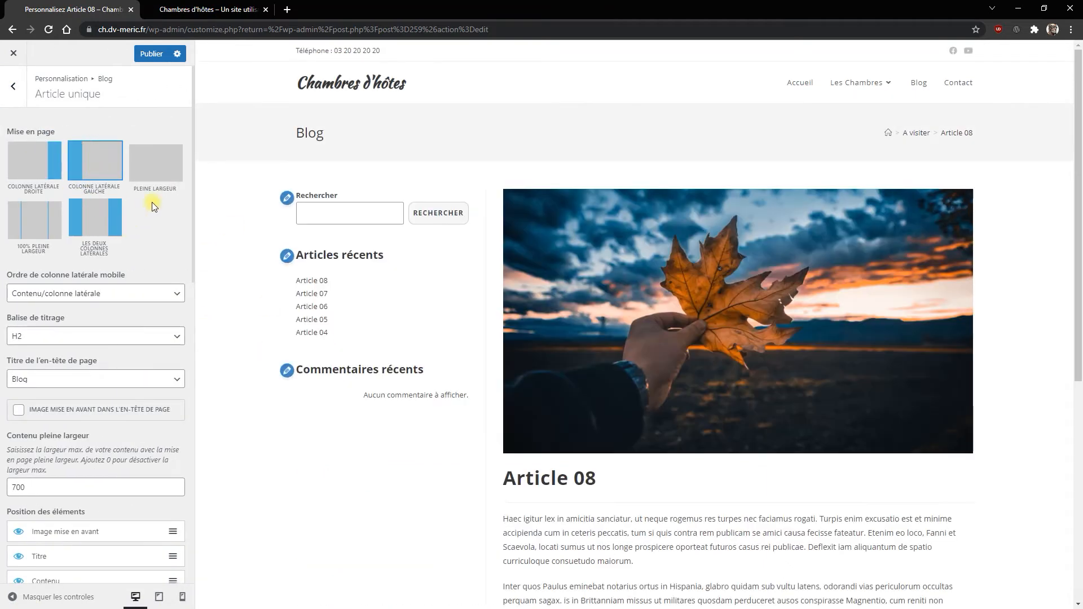
left_click(156, 169)
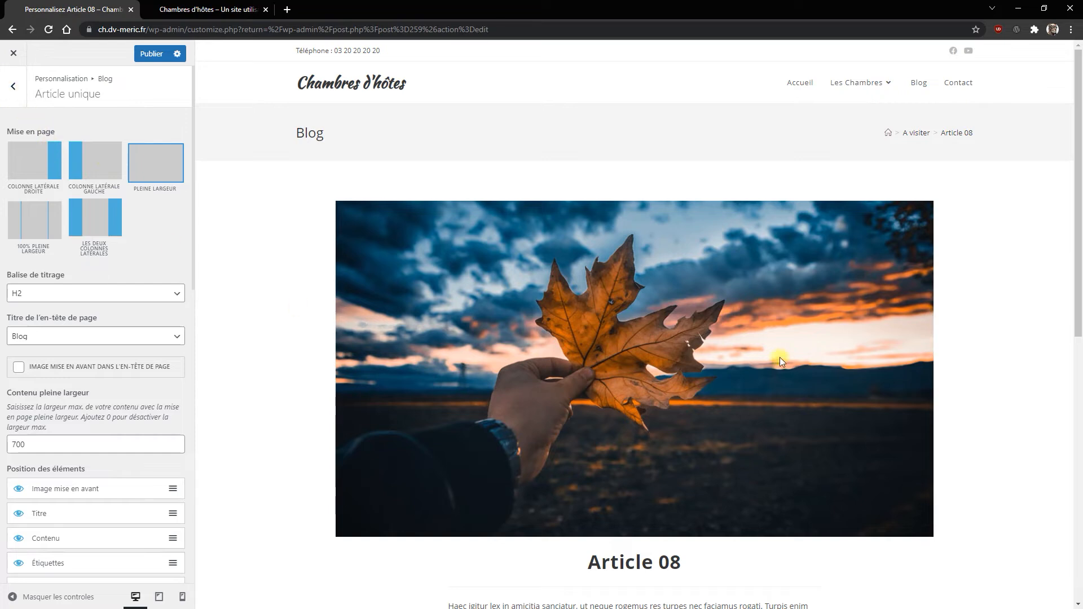
left_click(47, 162)
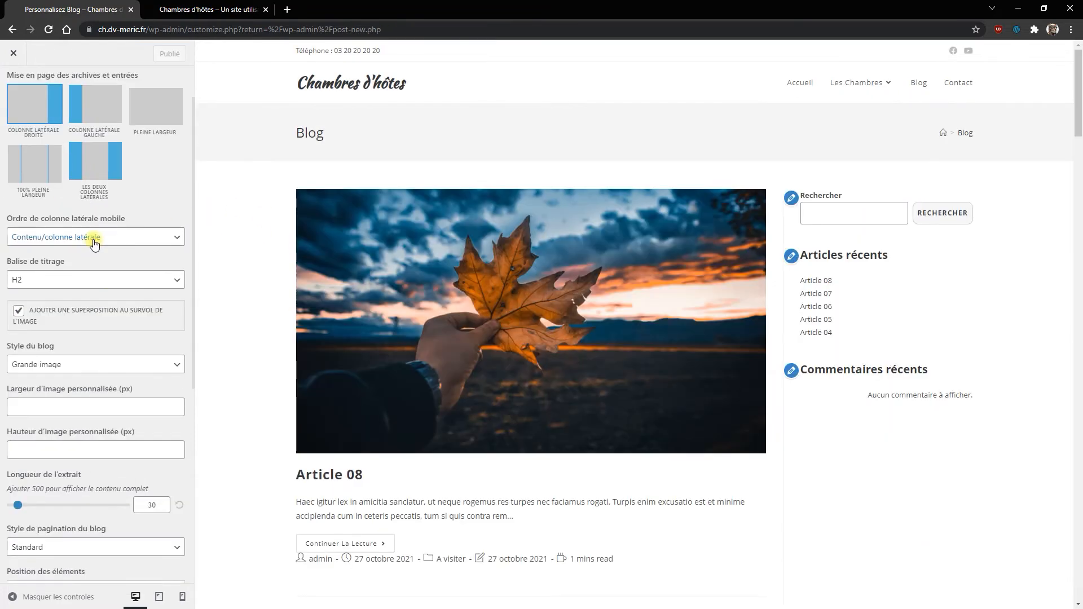
Try the "Grille" and "Miniature" blog styles for the blog entries and settle on "Grille"
left_click(46, 366)
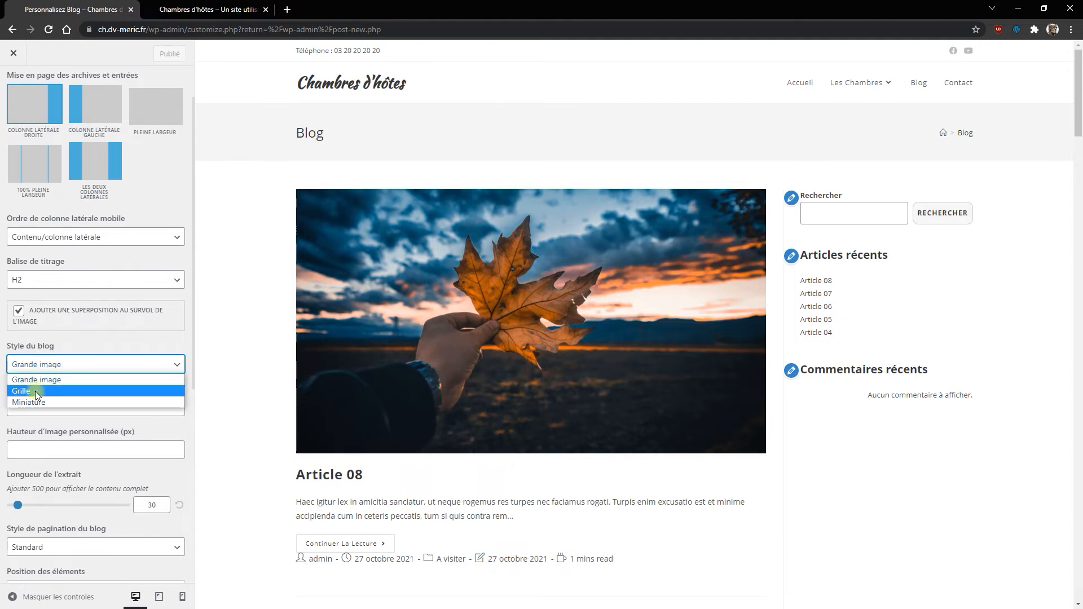
left_click(35, 391)
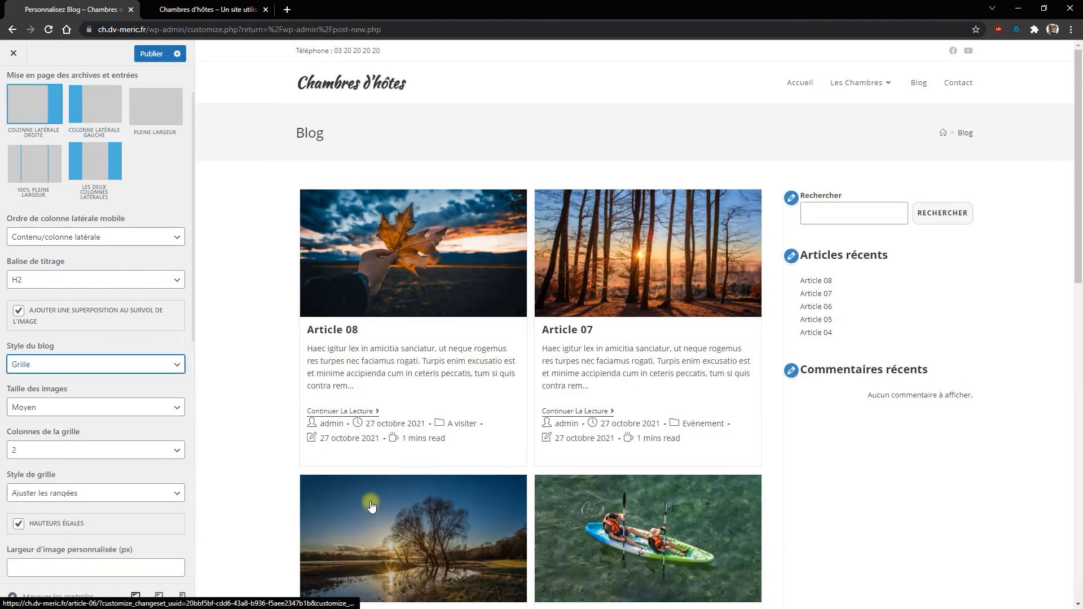
left_click(46, 363)
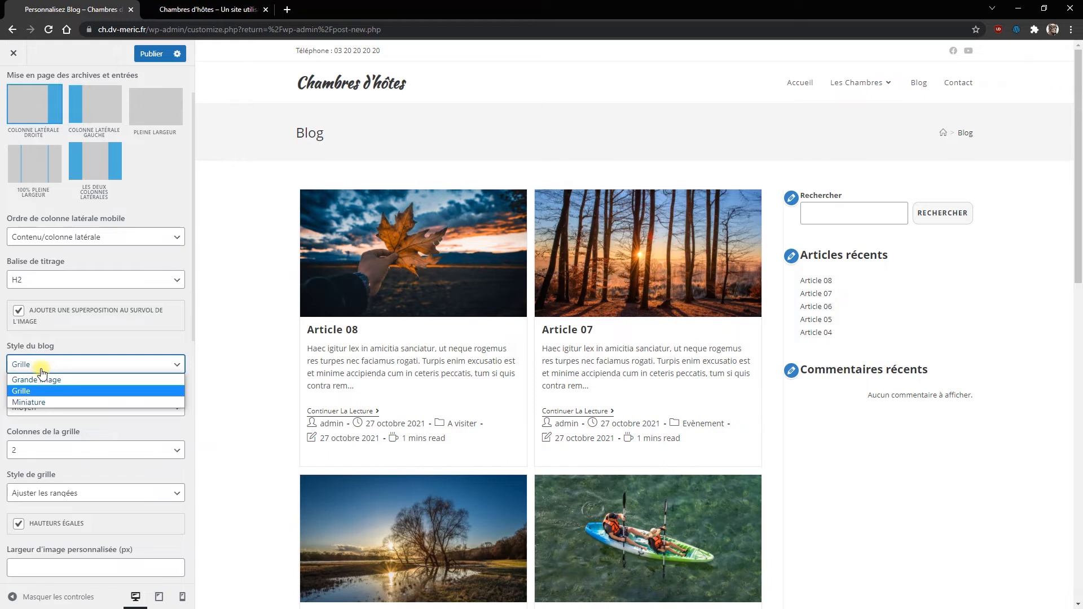
left_click(52, 402)
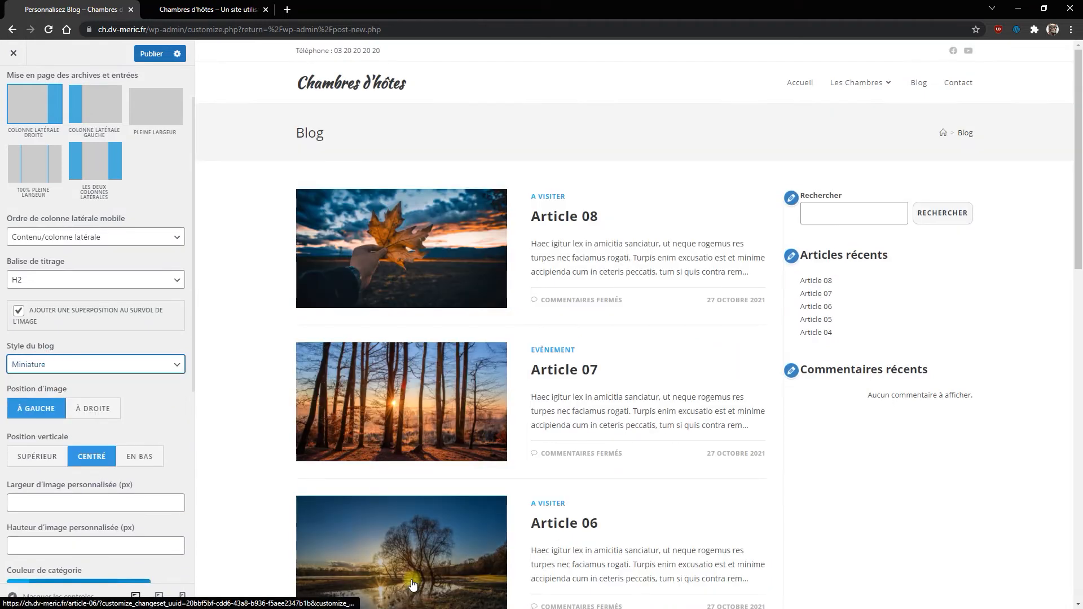
left_click(86, 370)
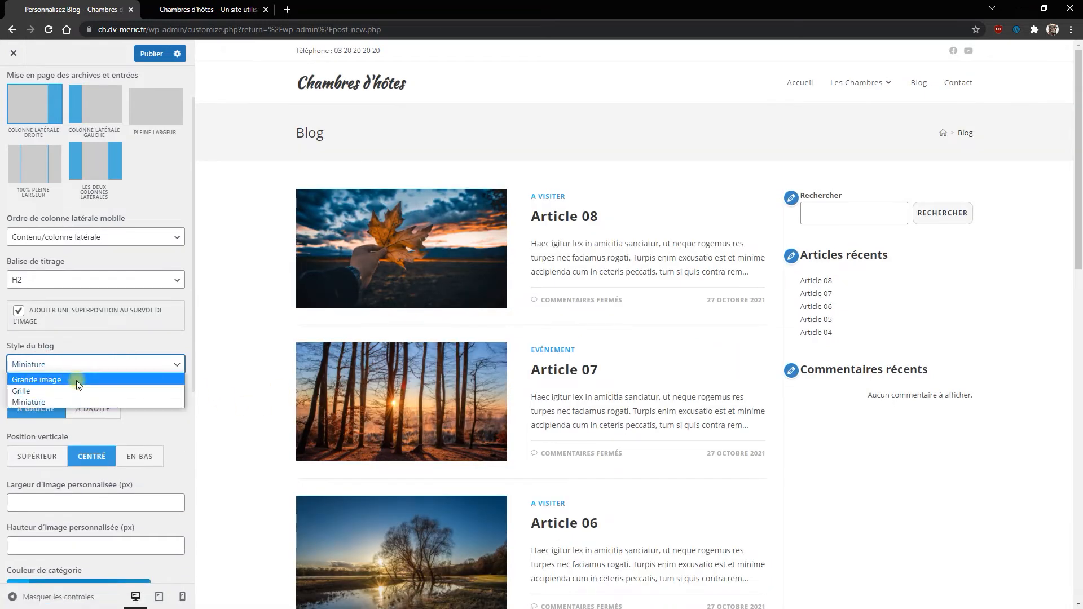
left_click(67, 391)
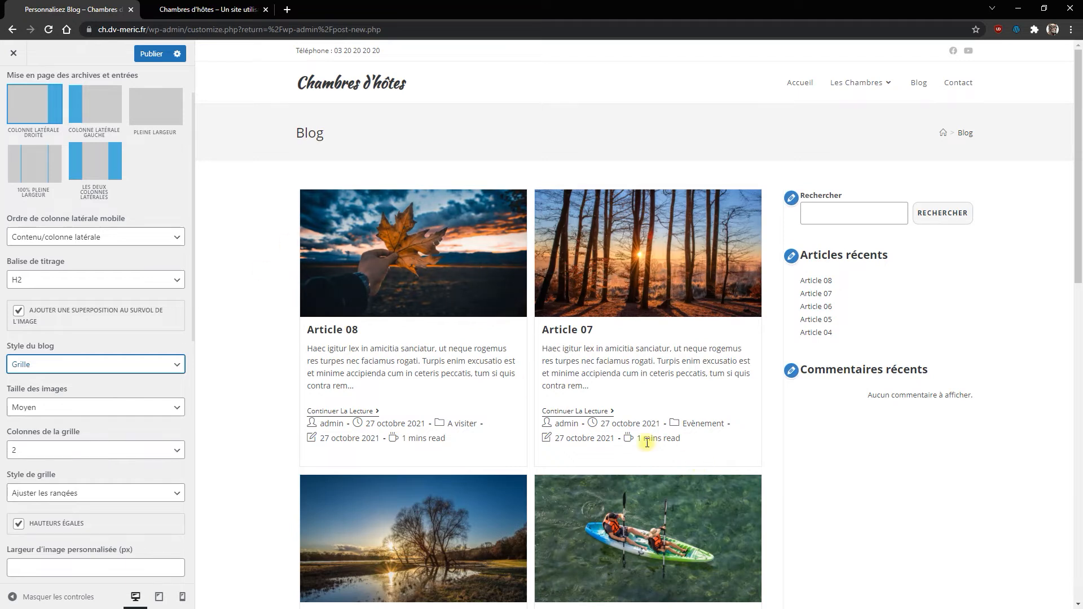
Open Article 08 from the grid in the preview, look through its page and return to the Blog page
scroll(632, 411, "down", 1)
left_click(517, 168)
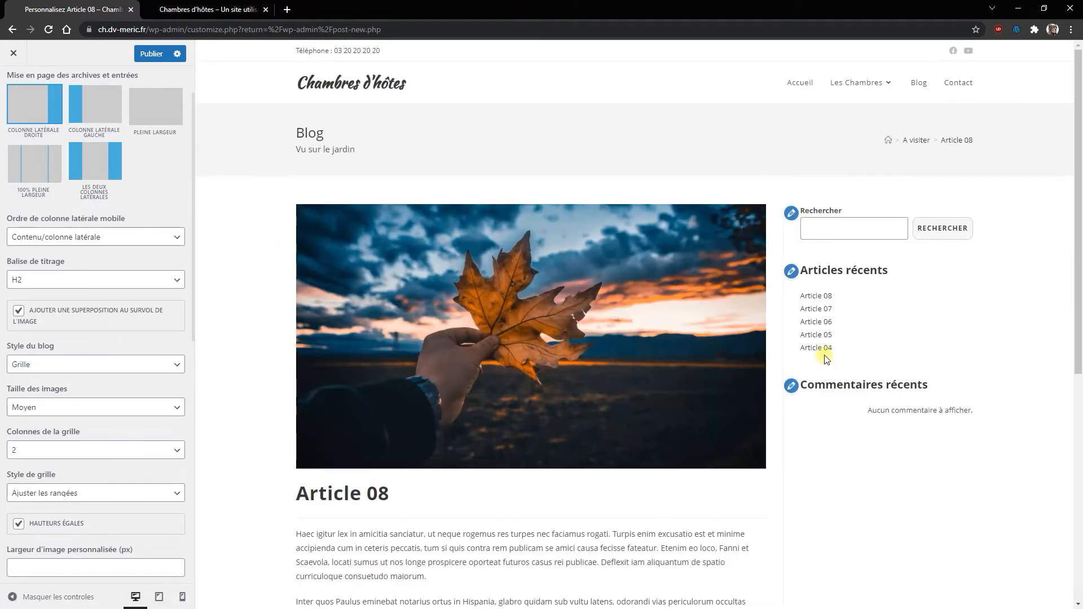
scroll(545, 458, "down", 5)
scroll(541, 454, "up", 5)
left_click(918, 83)
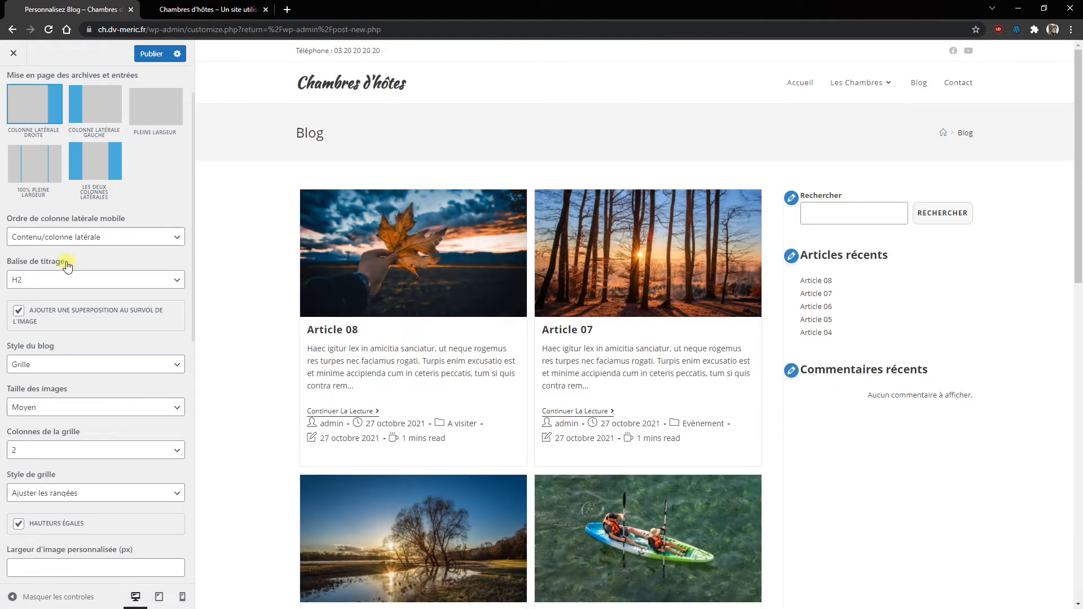
Try a grid of 3 columns for the blog entries and return to 2 columns
scroll(61, 290, "down", 3)
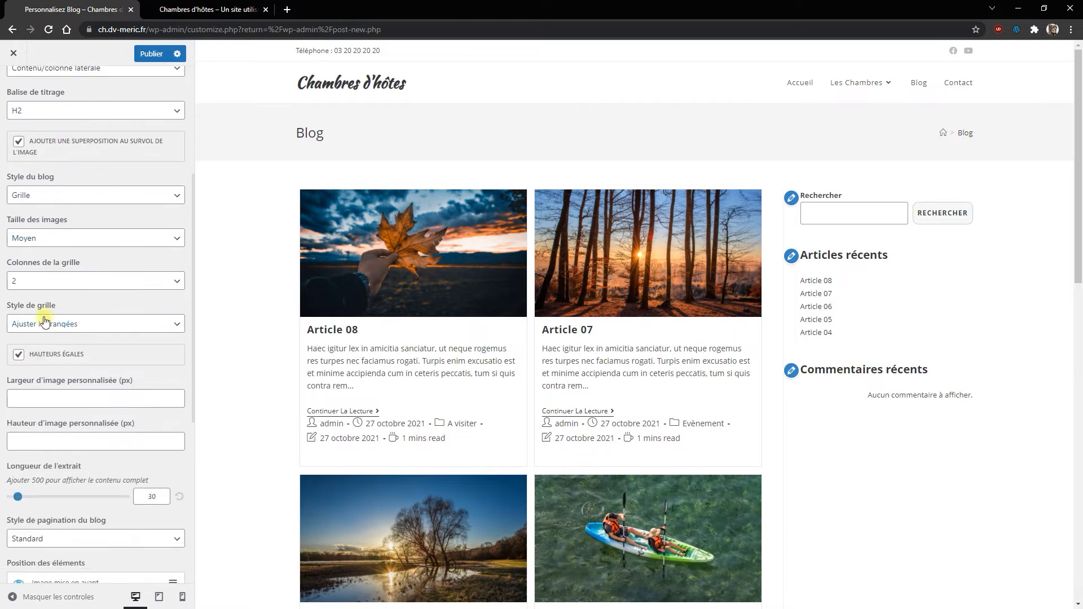
left_click(52, 281)
left_click(33, 305)
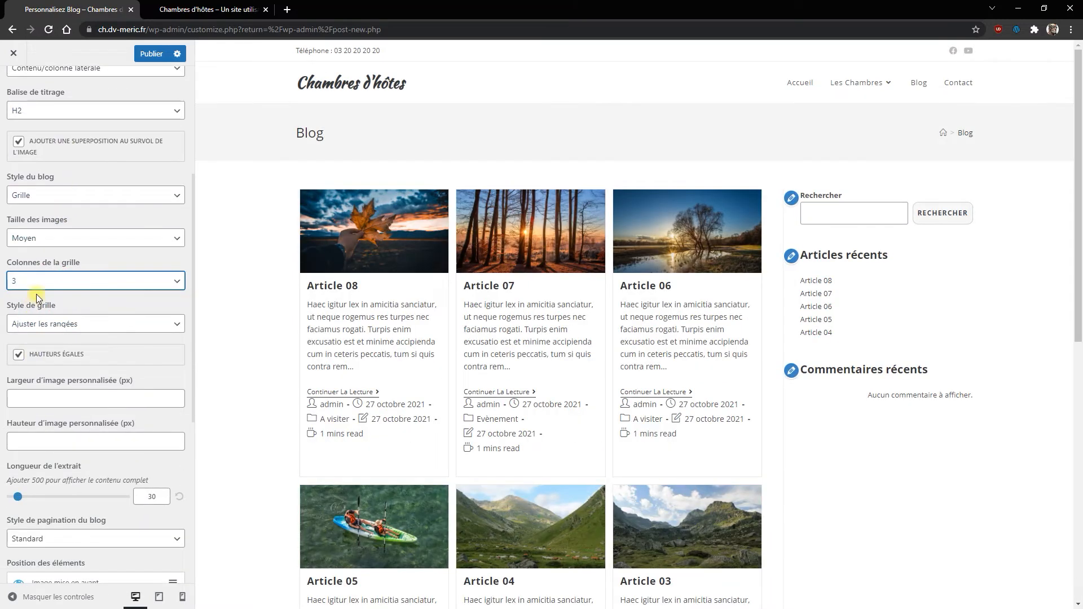
left_click(38, 282)
left_click(32, 304)
left_click(35, 282)
left_click(32, 305)
Try a longer blog excerpt length of about 85 and reset it to the default
scroll(63, 363, "down", 2)
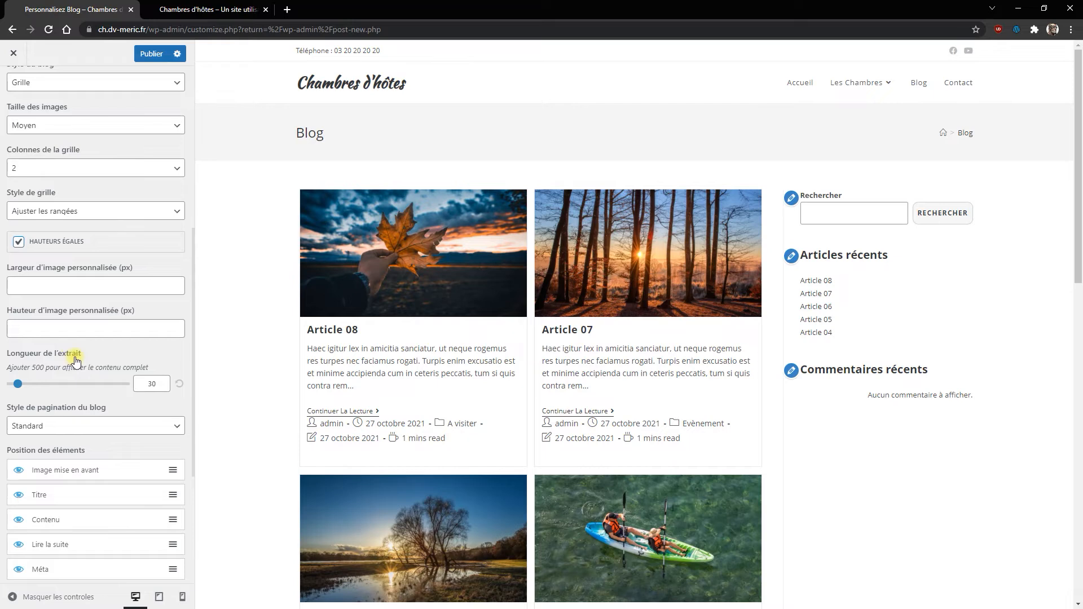
scroll(77, 361, "down", 2)
left_click_drag(19, 272, 36, 272)
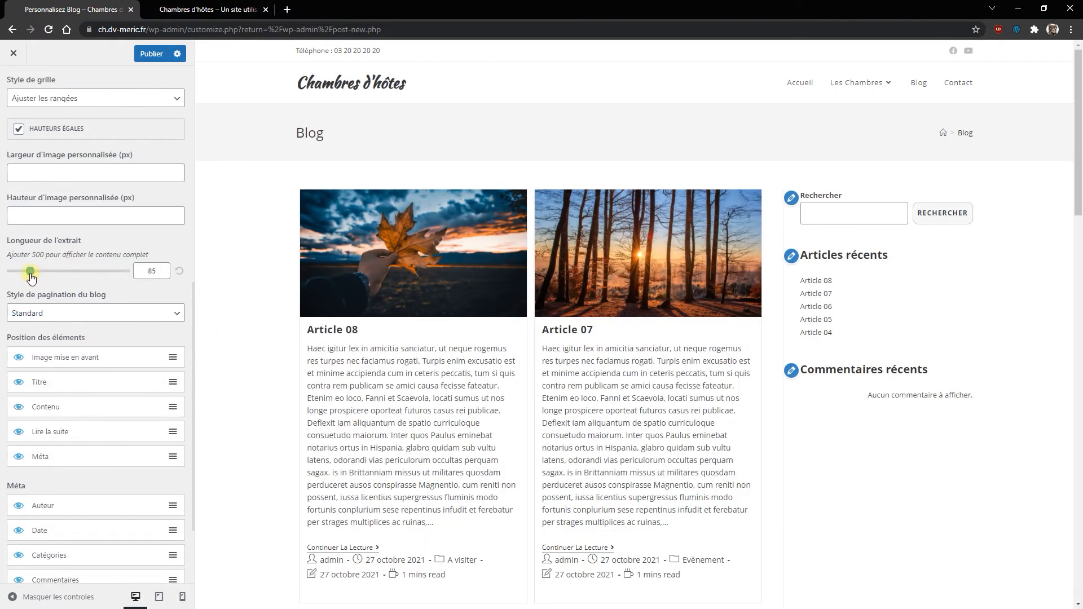
left_click(178, 271)
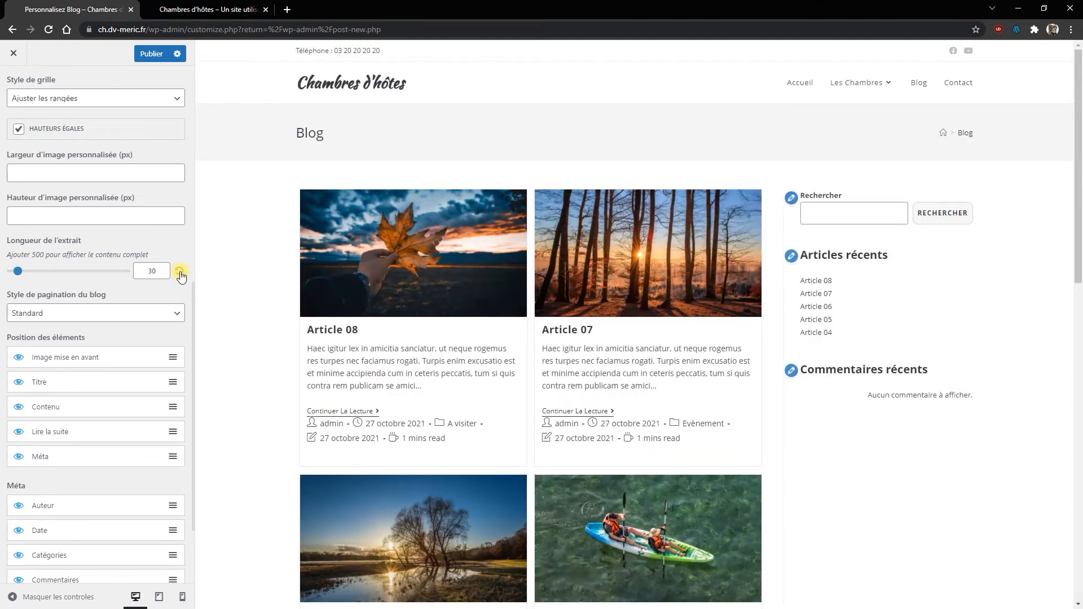
Check the available options for the blog pagination style, keeping "Standard"
scroll(165, 286, "down", 1)
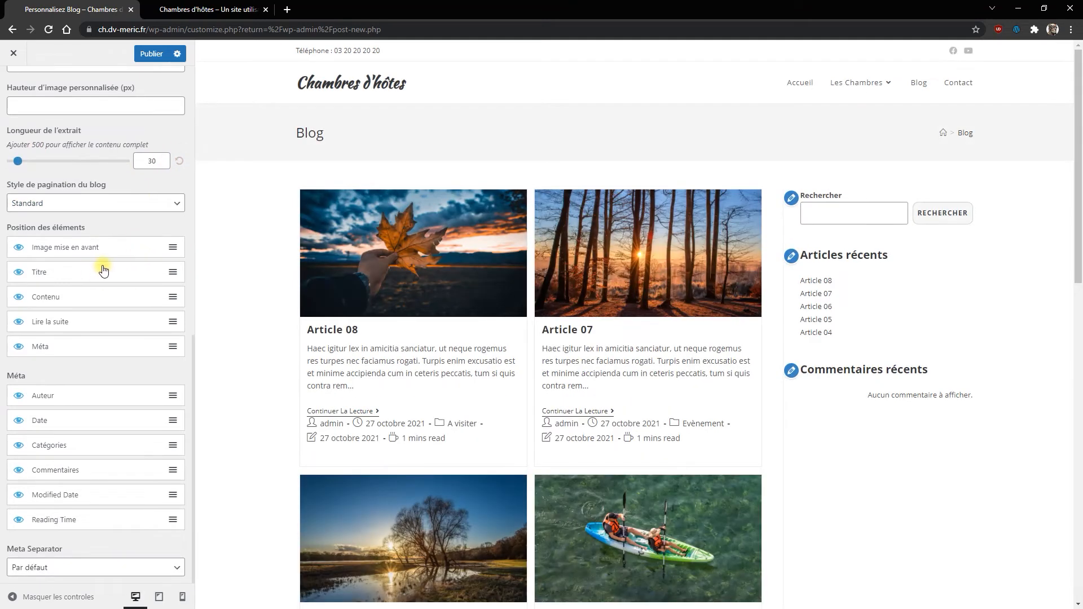
left_click(85, 202)
left_click(86, 201)
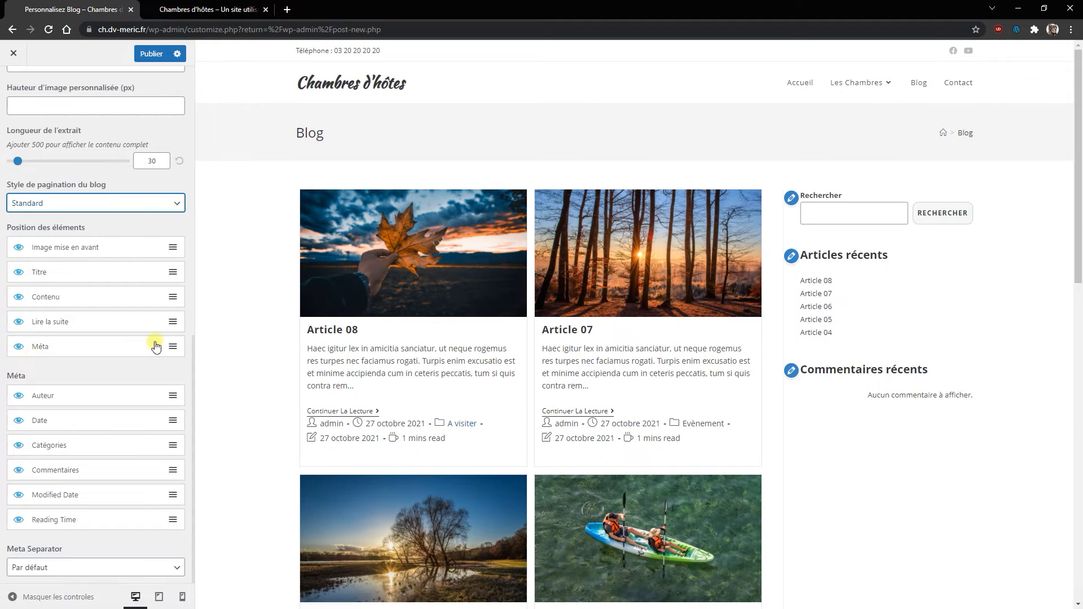
Move the "Méta" element above "Contenu" in the blog entries and toggle its visibility off and on
left_click_drag(169, 347, 171, 323)
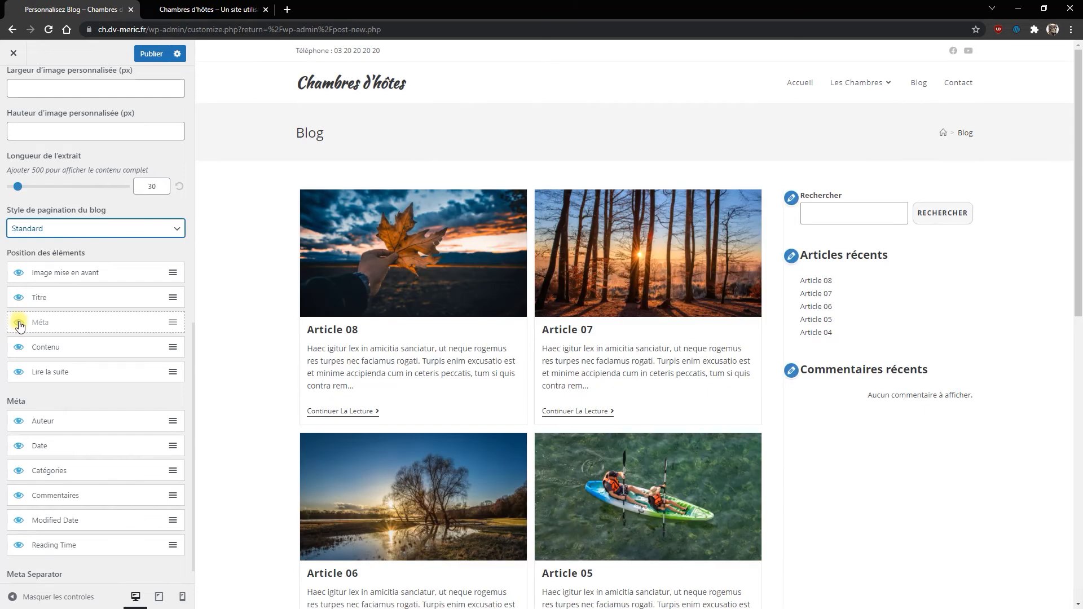
left_click(19, 323)
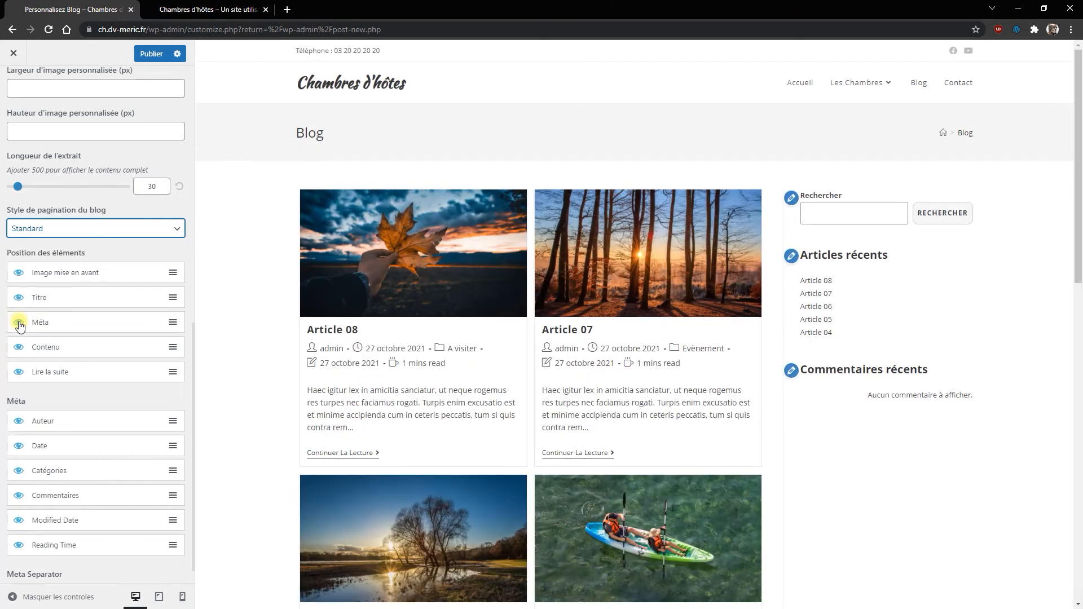
Put "Catégories" first among the blog entries' meta items, and hide "Auteur", "Date" and the whole "Méta" element
left_click_drag(70, 475, 72, 421)
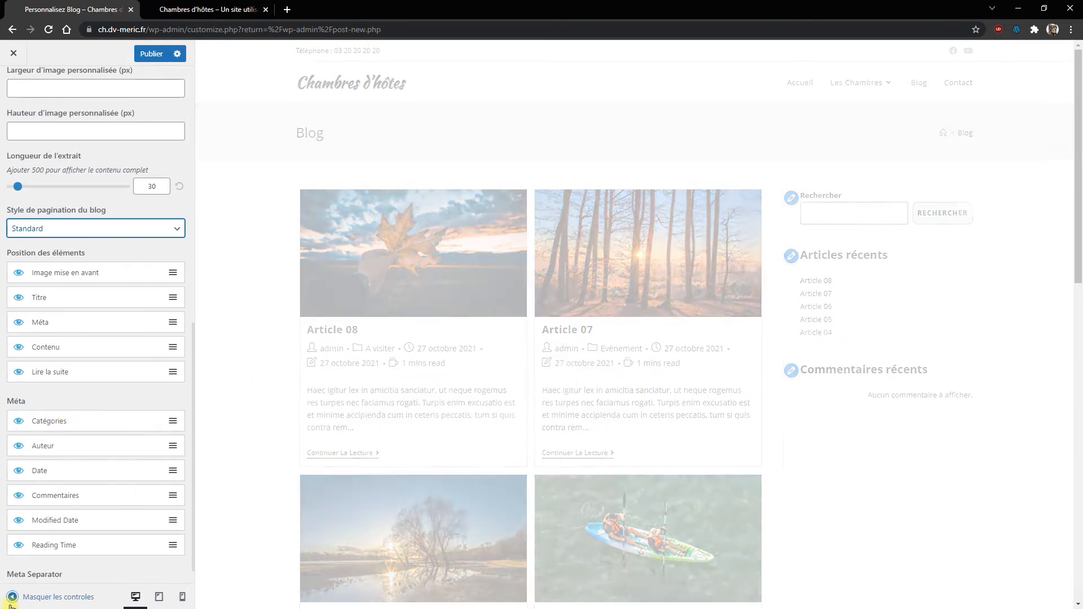
left_click(19, 446)
left_click(19, 470)
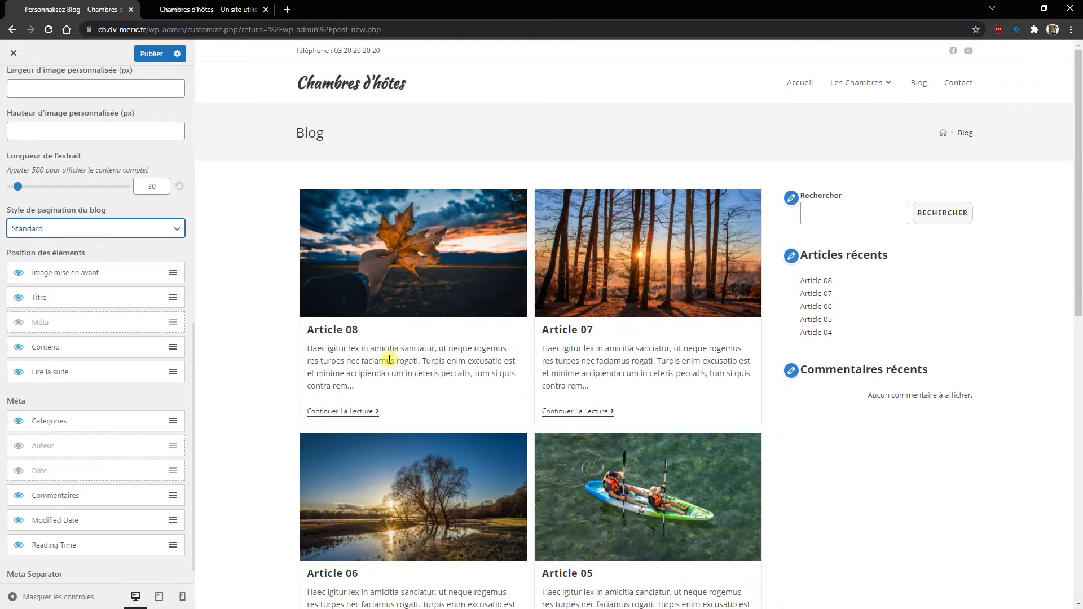
scroll(67, 315, "down", 1)
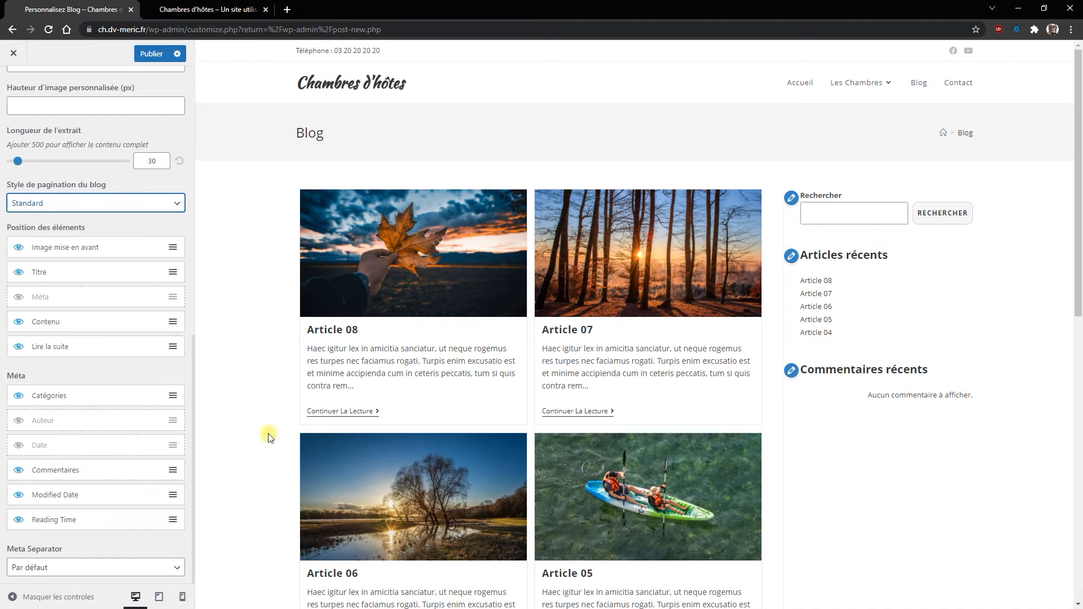
scroll(551, 339, "down", 3)
scroll(553, 310, "up", 3)
In the "Article unique" settings, with Article 08 in the preview, set the page header title to "Titre de l'article"
scroll(133, 282, "up", 6)
scroll(136, 243, "up", 5)
left_click(14, 88)
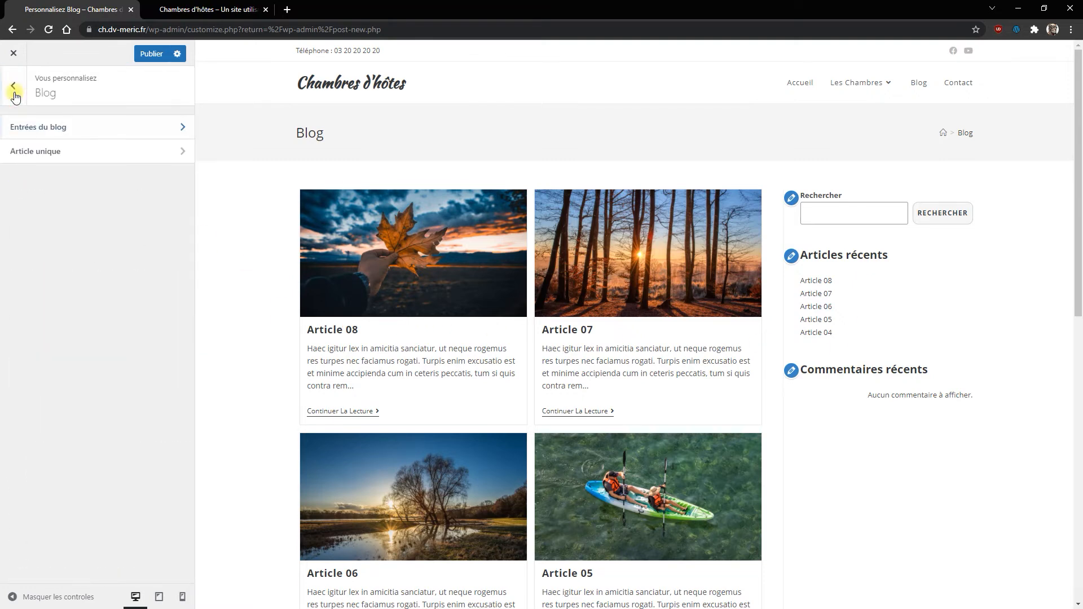
left_click(33, 155)
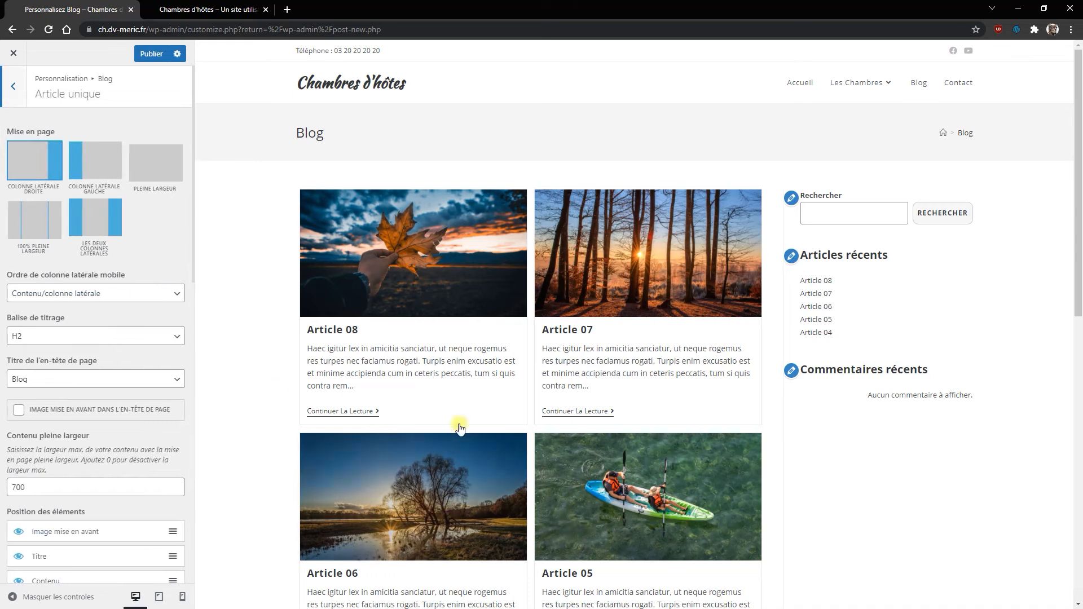
left_click(426, 249)
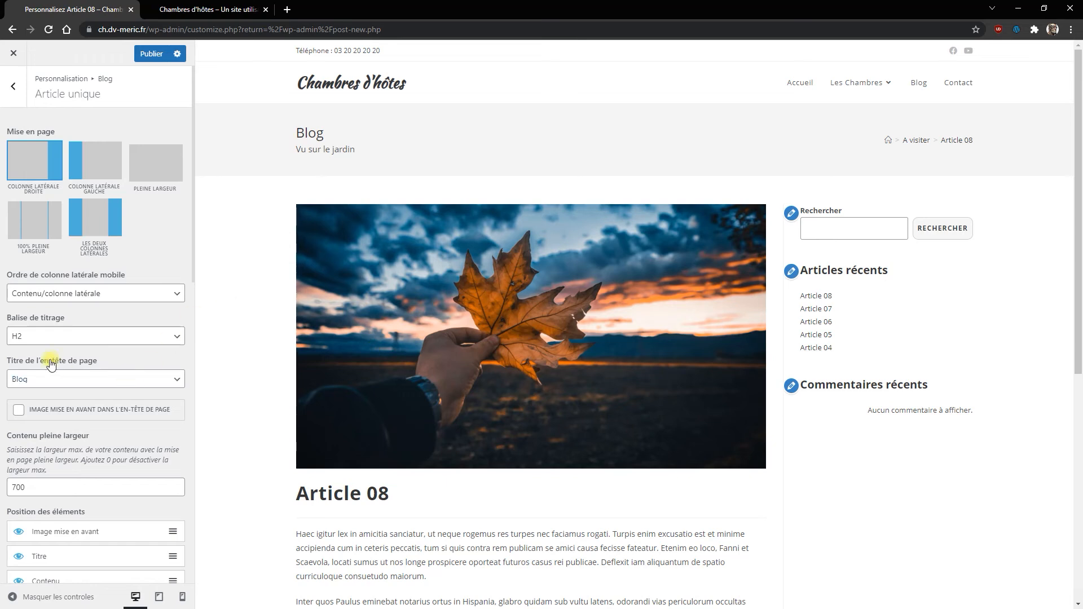
left_click(92, 387)
left_click(80, 403)
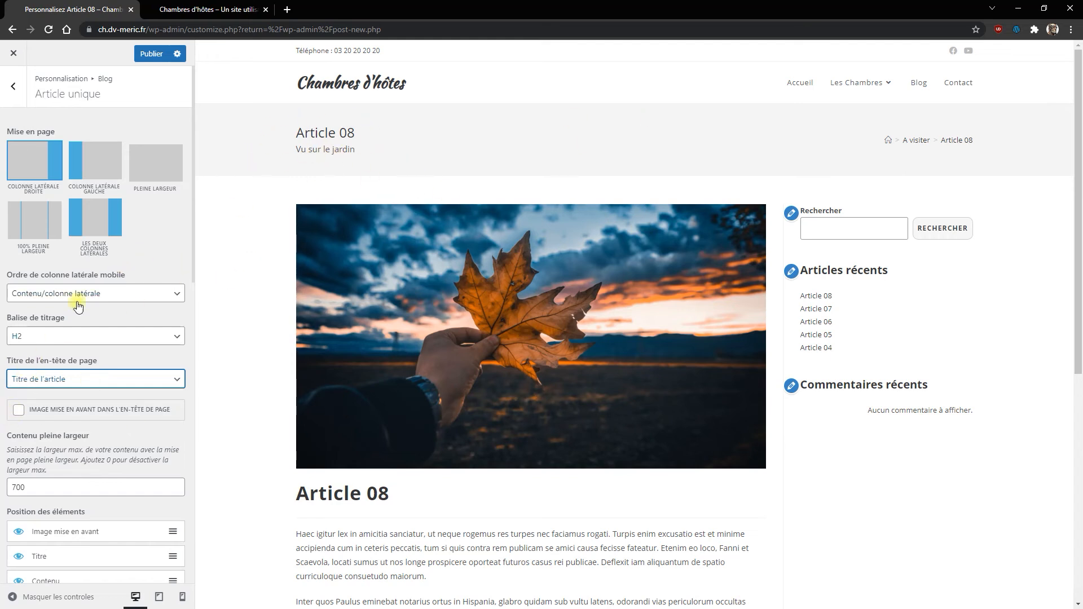
Hide the "Méta" and "Commentaires" elements in the single article's element positions
scroll(57, 194, "down", 6)
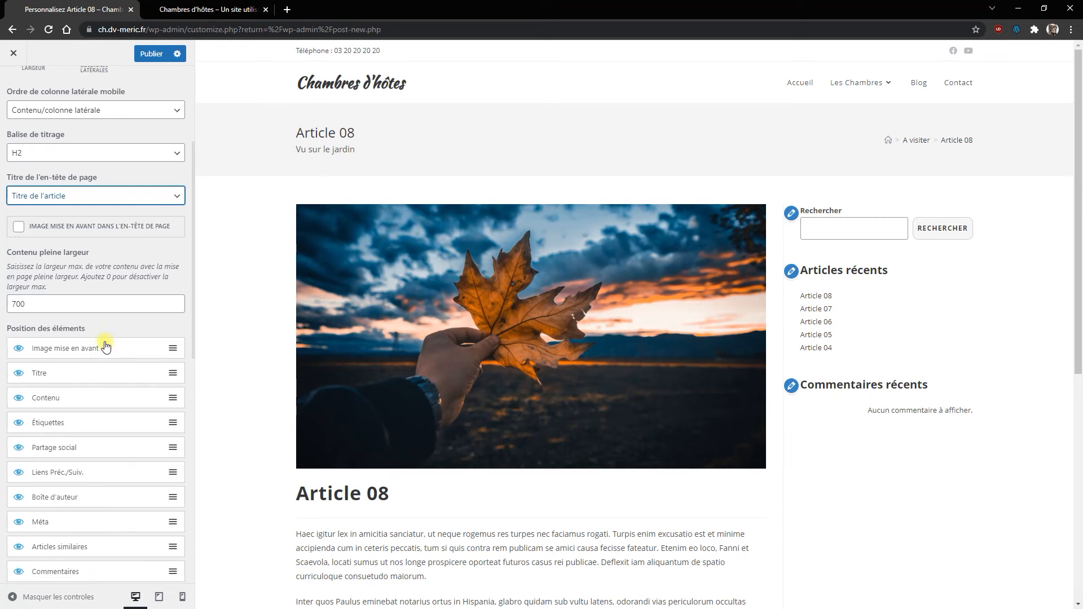
scroll(71, 293, "up", 1)
scroll(68, 266, "down", 1)
scroll(581, 454, "down", 6)
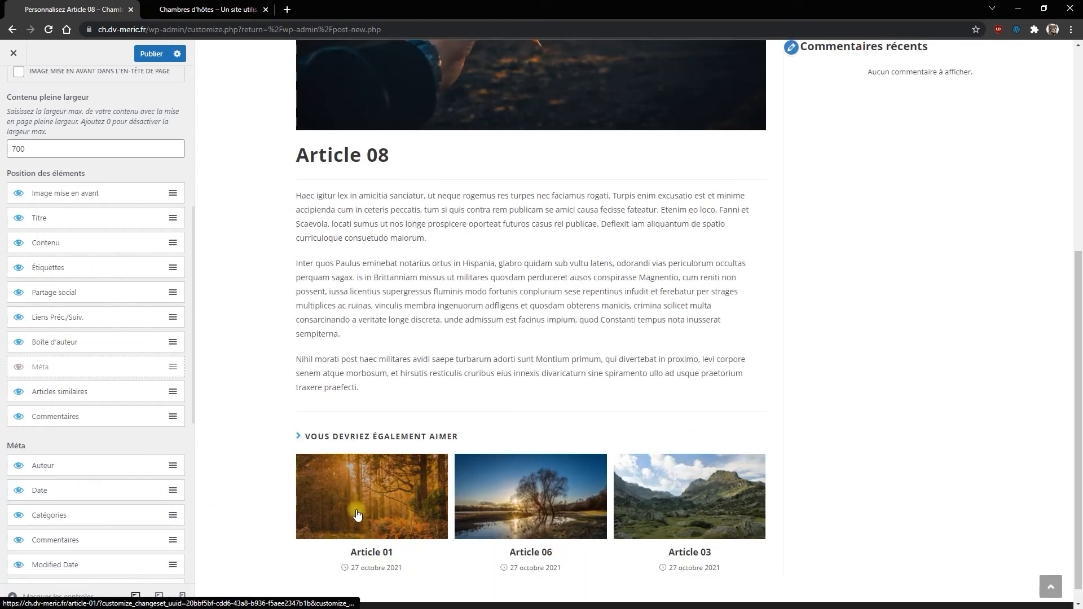
scroll(501, 429, "down", 1)
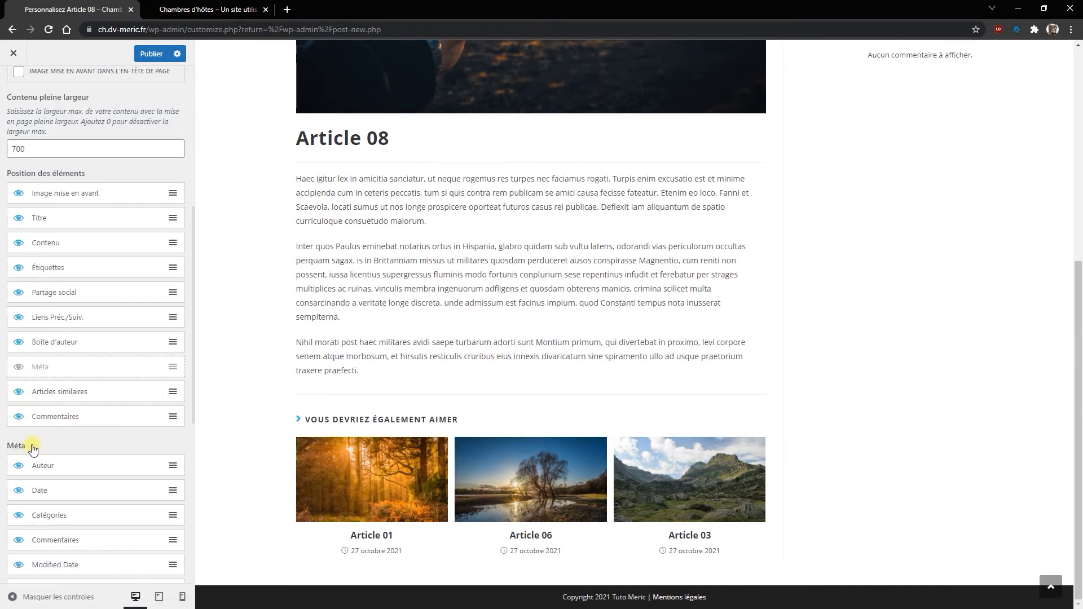
scroll(89, 428, "down", 2)
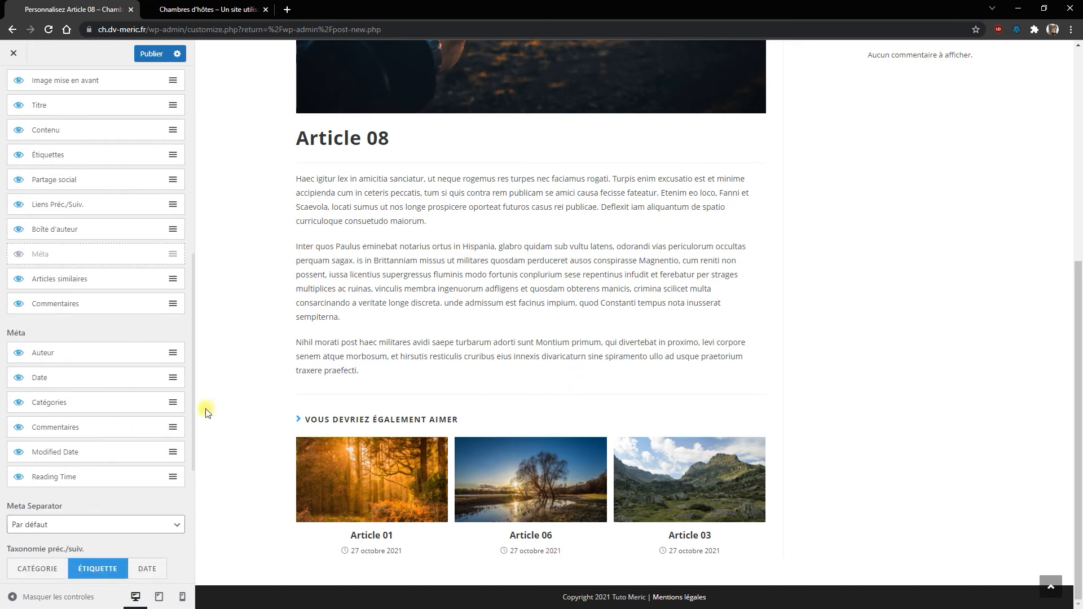
scroll(85, 389, "up", 2)
left_click(18, 416)
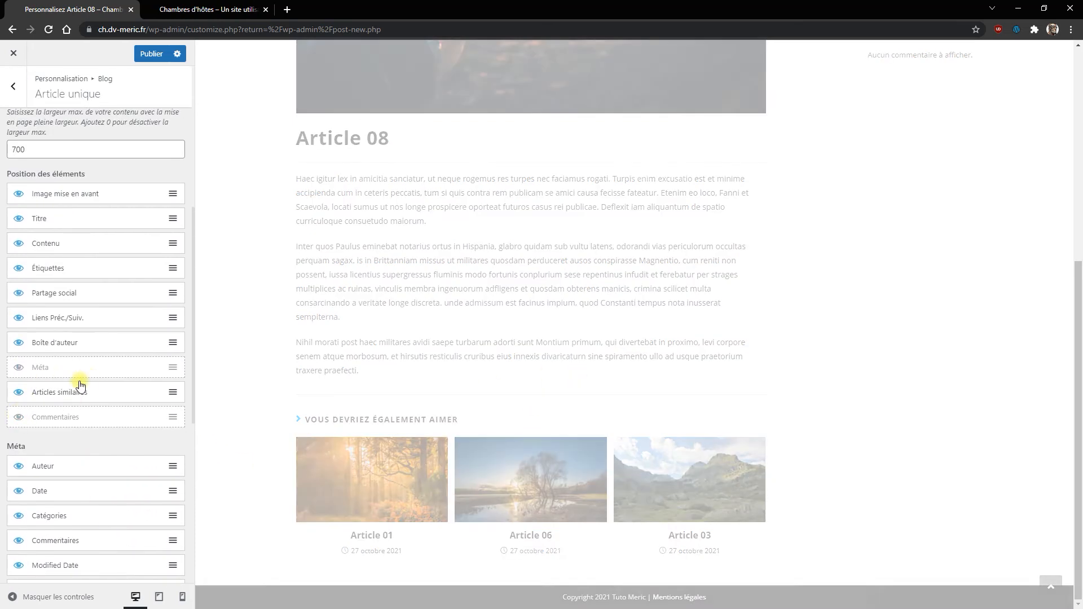
Publish the blog customizations and close the customizer to return to the WordPress admin
scroll(72, 406, "down", 4)
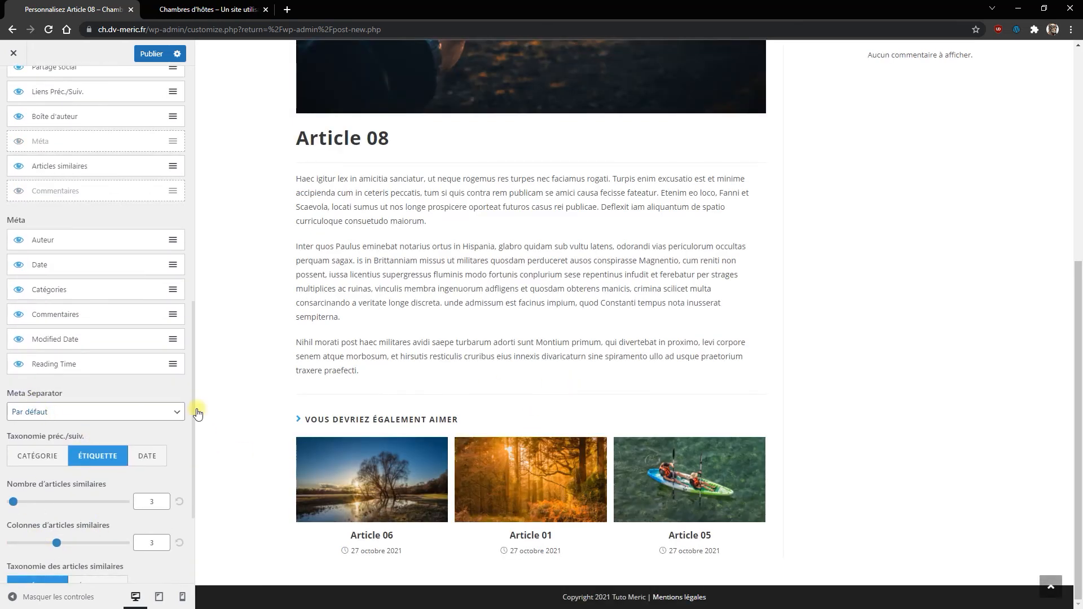
scroll(451, 345, "up", 5)
scroll(66, 333, "up", 8)
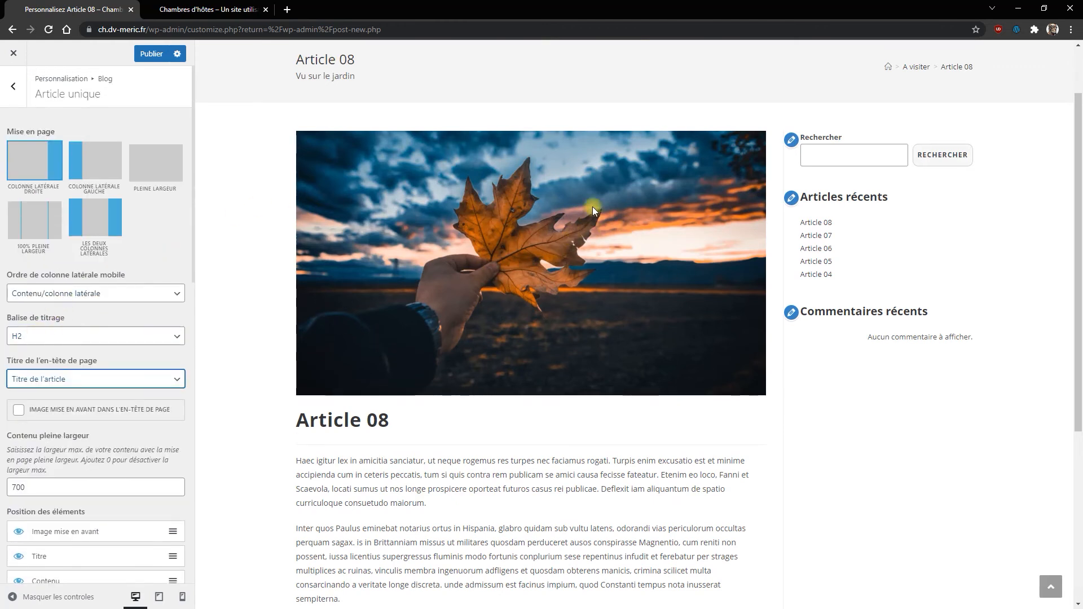
left_click(13, 85)
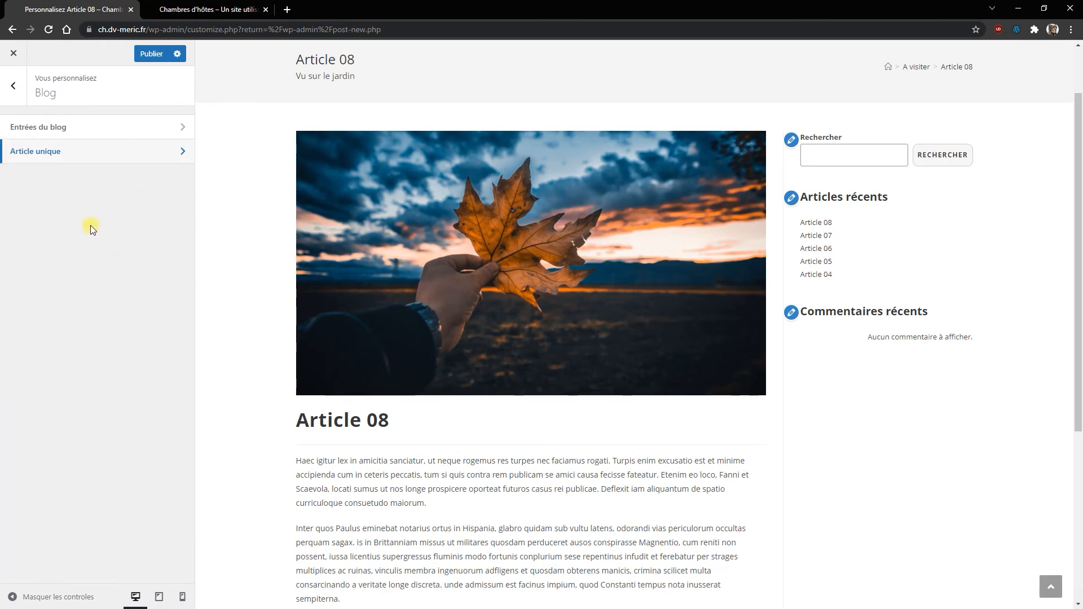
left_click(150, 54)
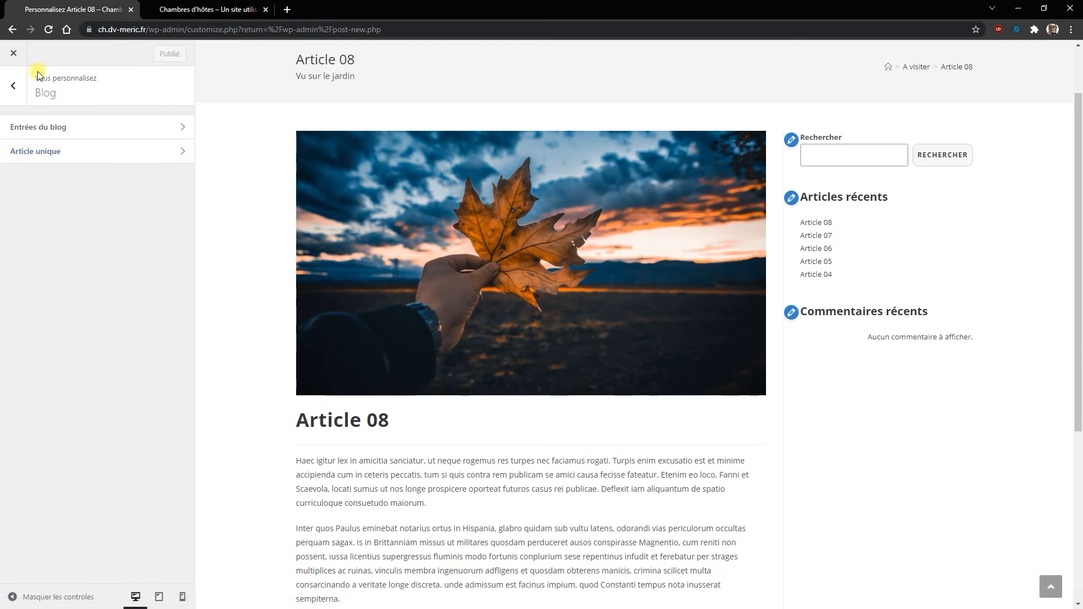
left_click(14, 90)
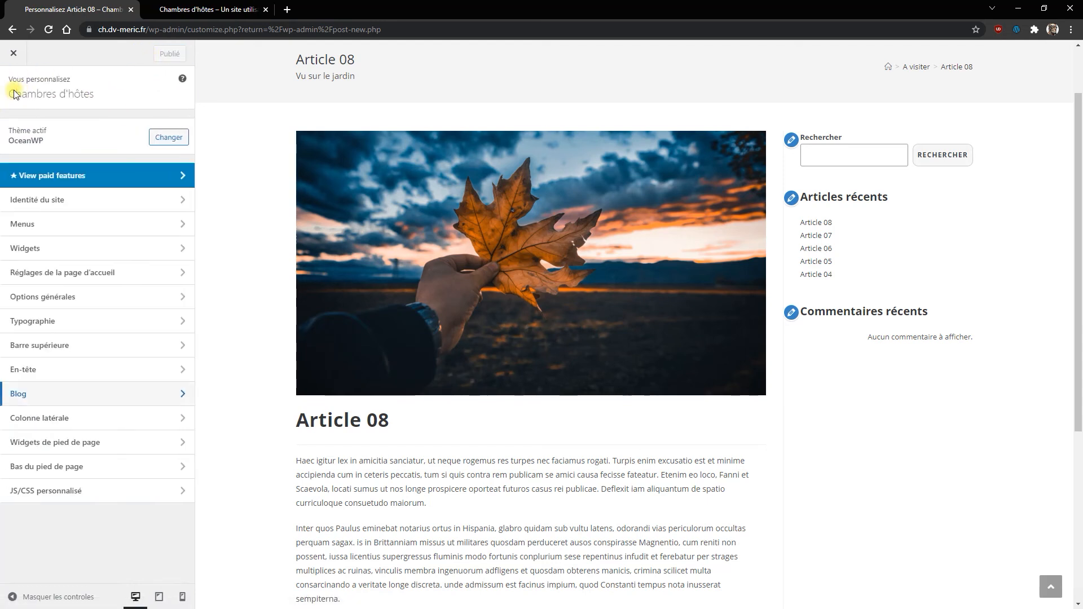
left_click(8, 59)
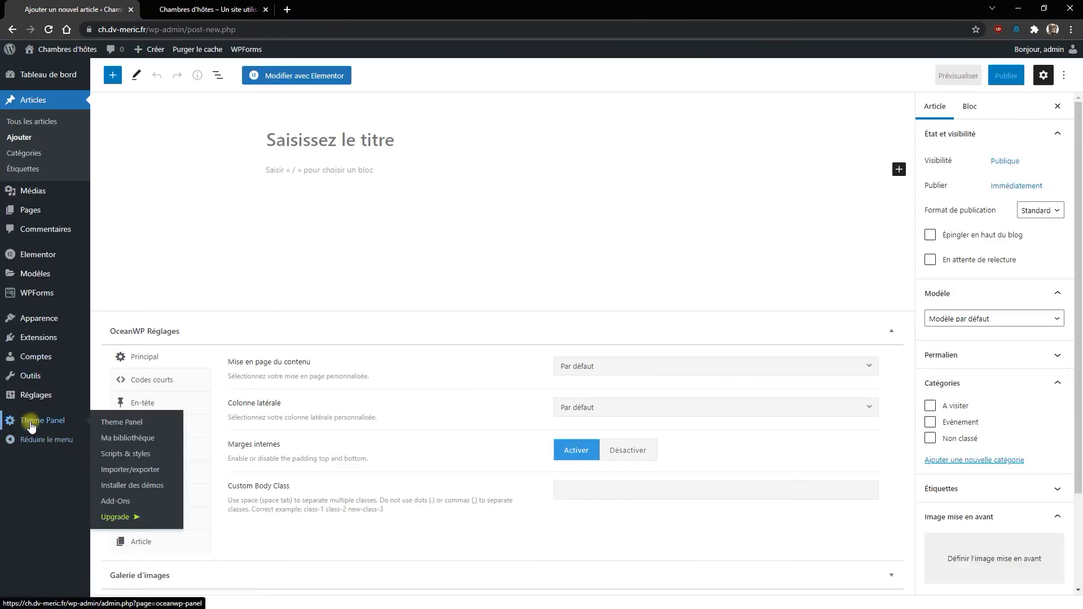
Add a "Catégories" block at the end of the "Colonne latérale par défaut" widget area and save the widgets
mouse_move(44, 406)
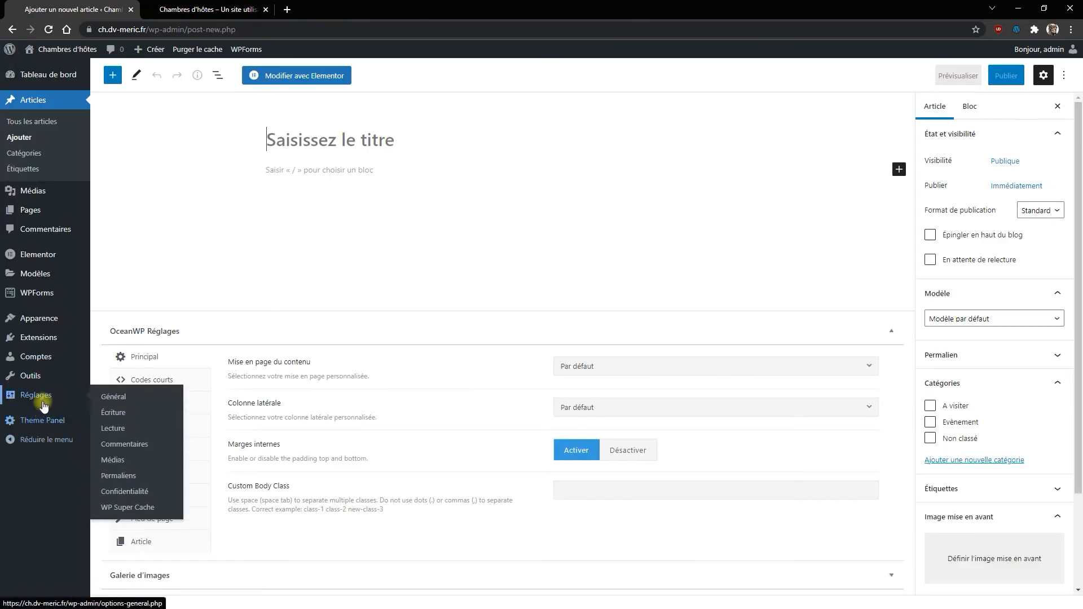
mouse_move(45, 323)
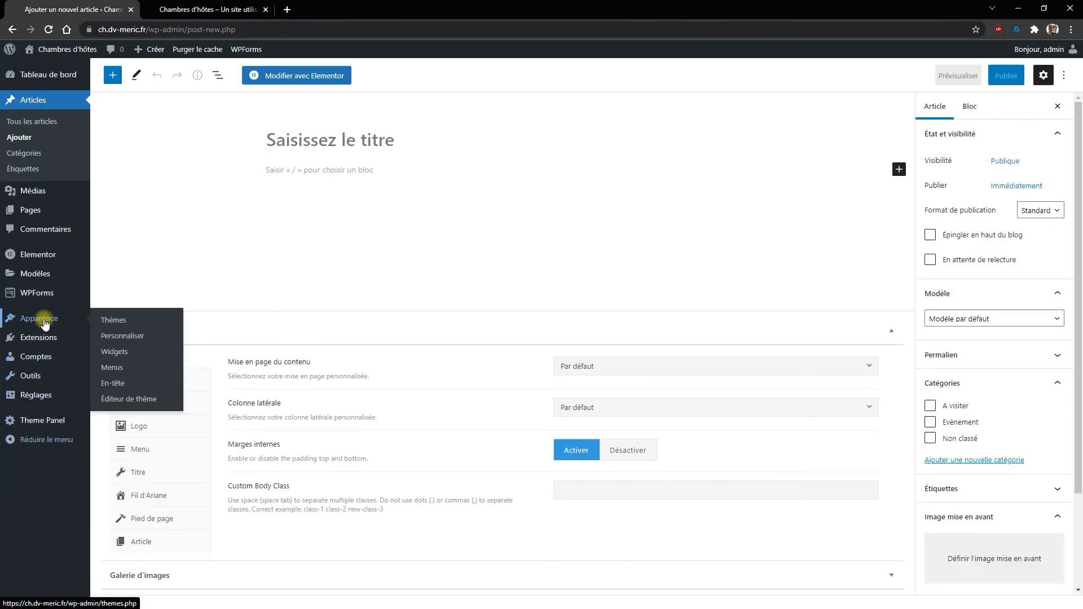
left_click(124, 353)
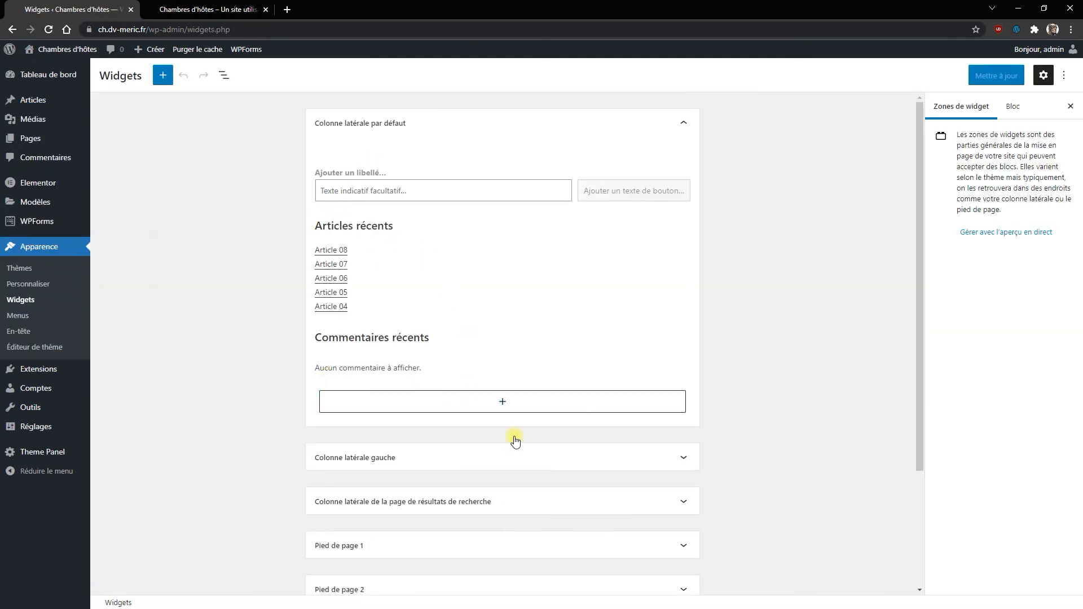
left_click(503, 403)
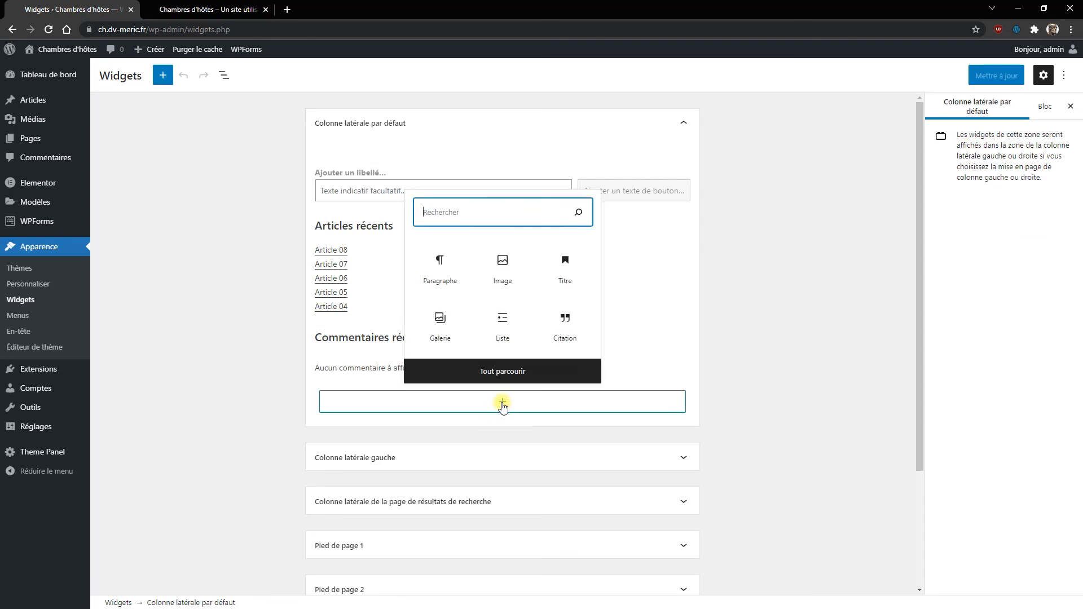
type("cat")
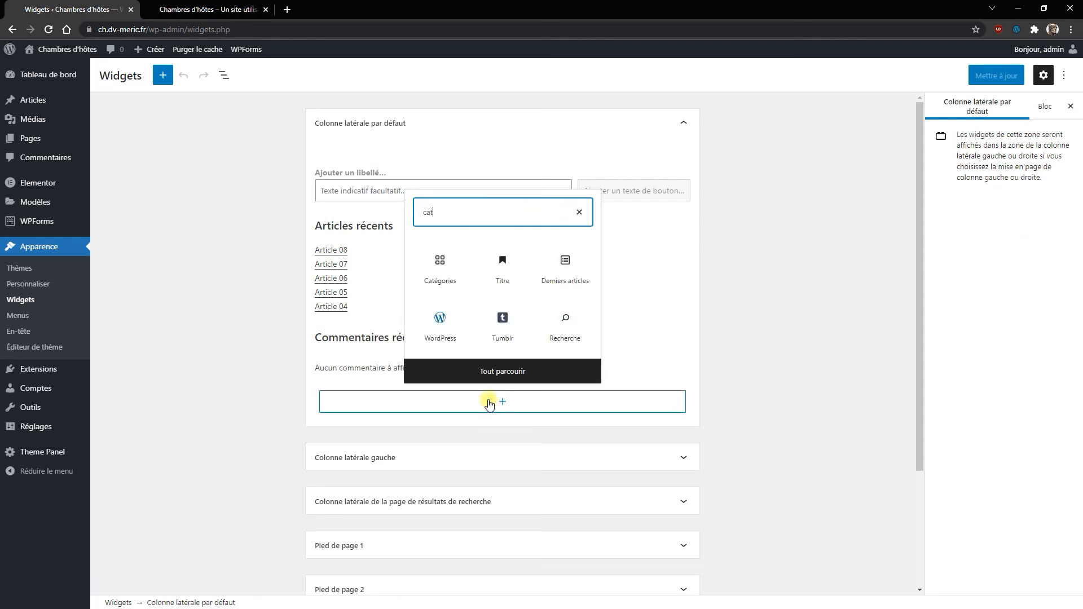
left_click(448, 266)
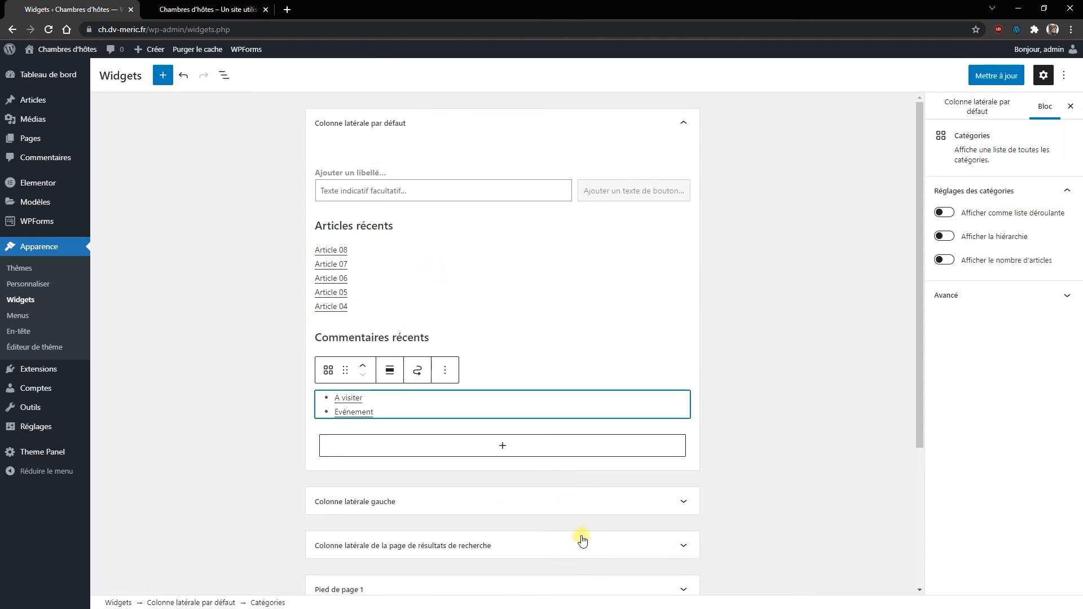
left_click(979, 75)
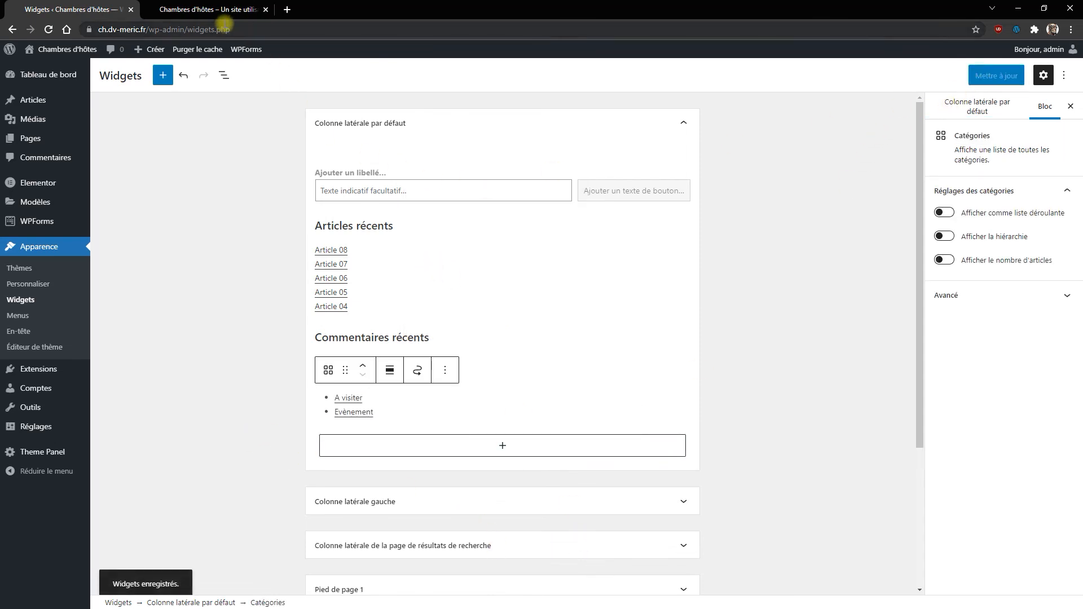
Examine the article grid and the sidebar's category links on the public site's Blog page
left_click(212, 10)
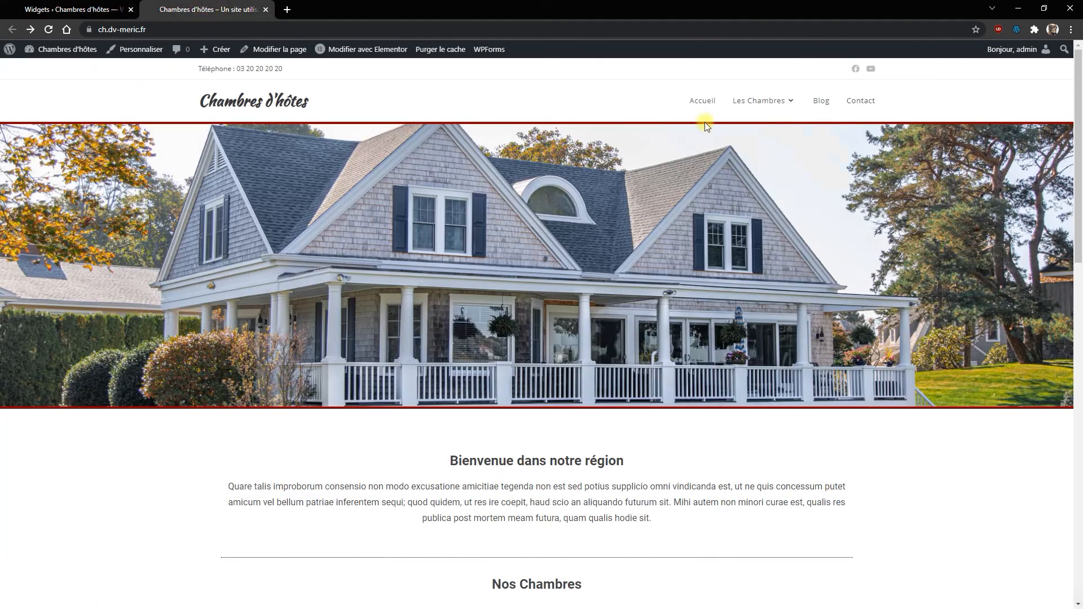
left_click(820, 103)
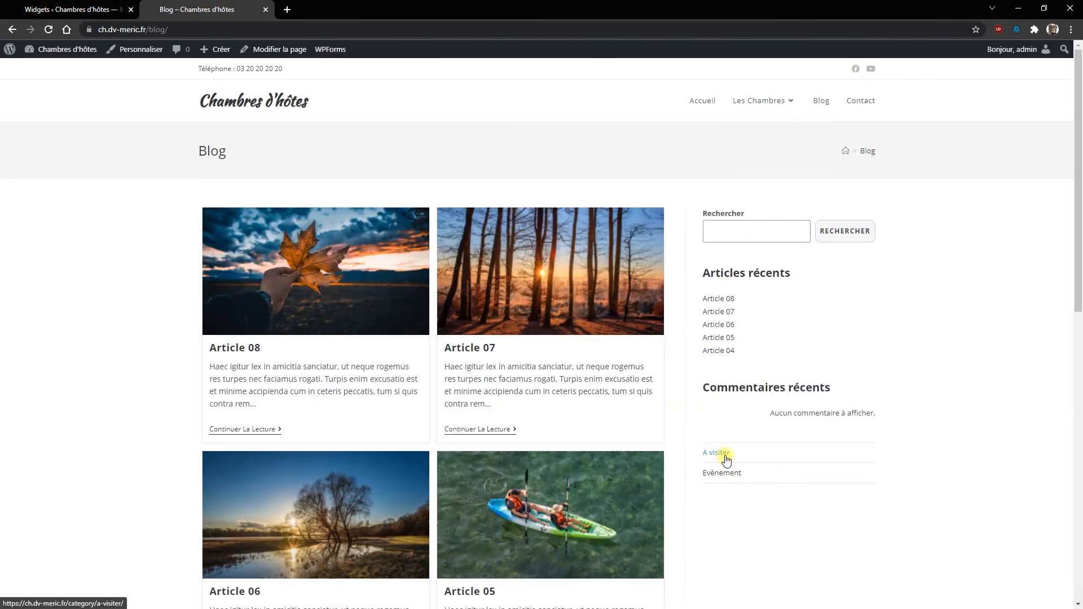
scroll(455, 370, "down", 7)
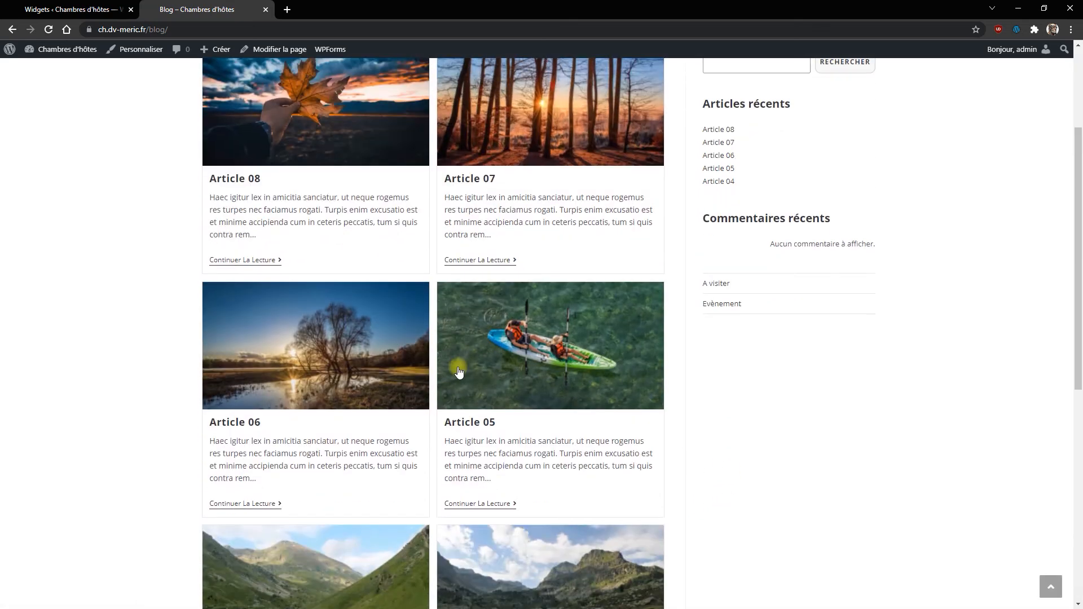
scroll(604, 415, "up", 7)
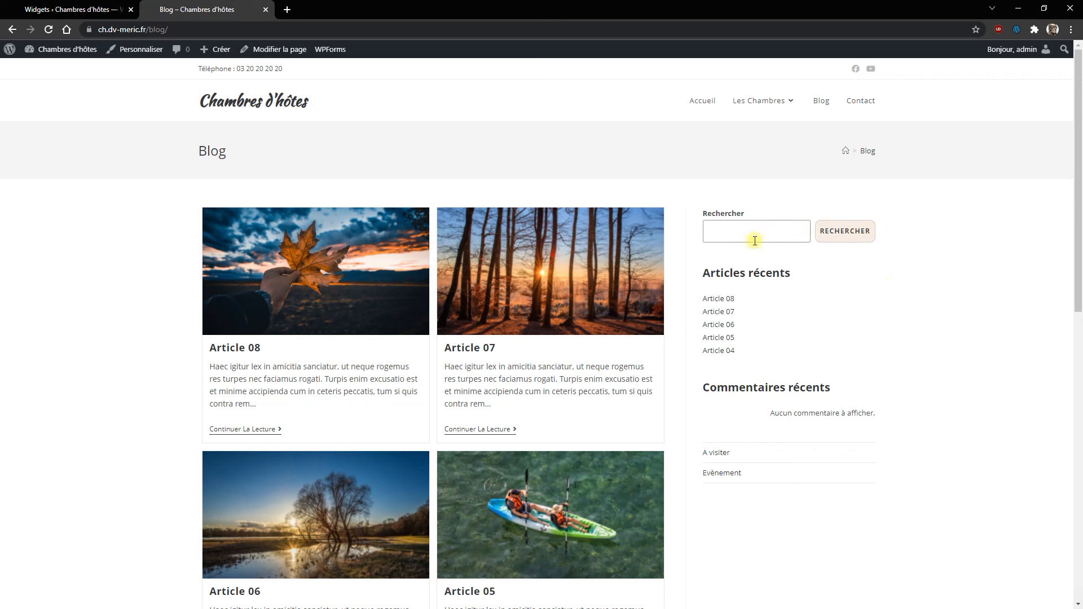
Open Article 07 and Article 04 from the sidebar's recent articles, and review Article 04 down to its related articles
left_click(719, 312)
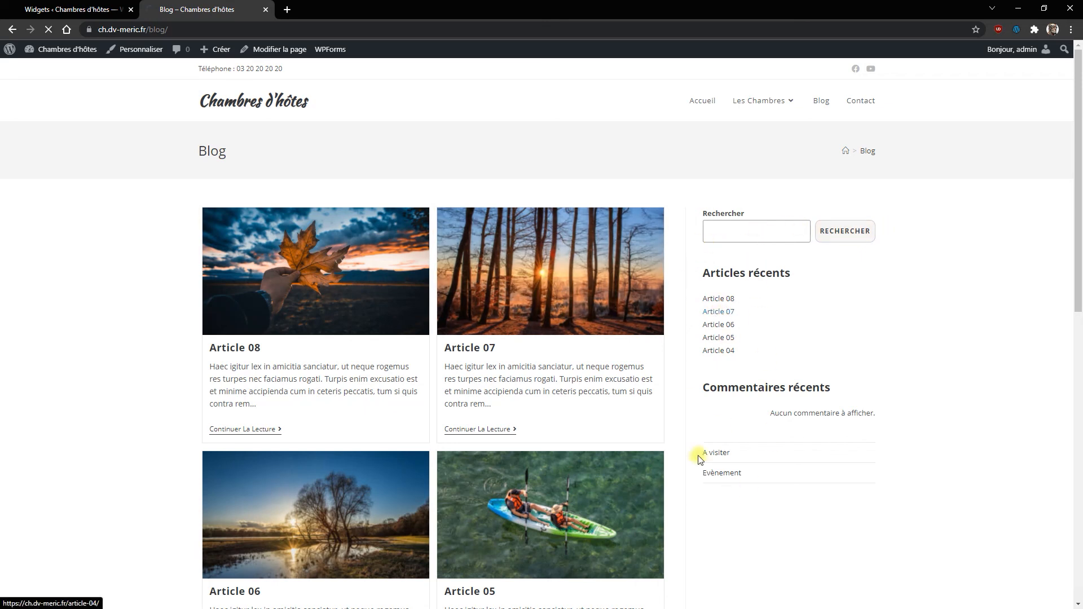
left_click(725, 338)
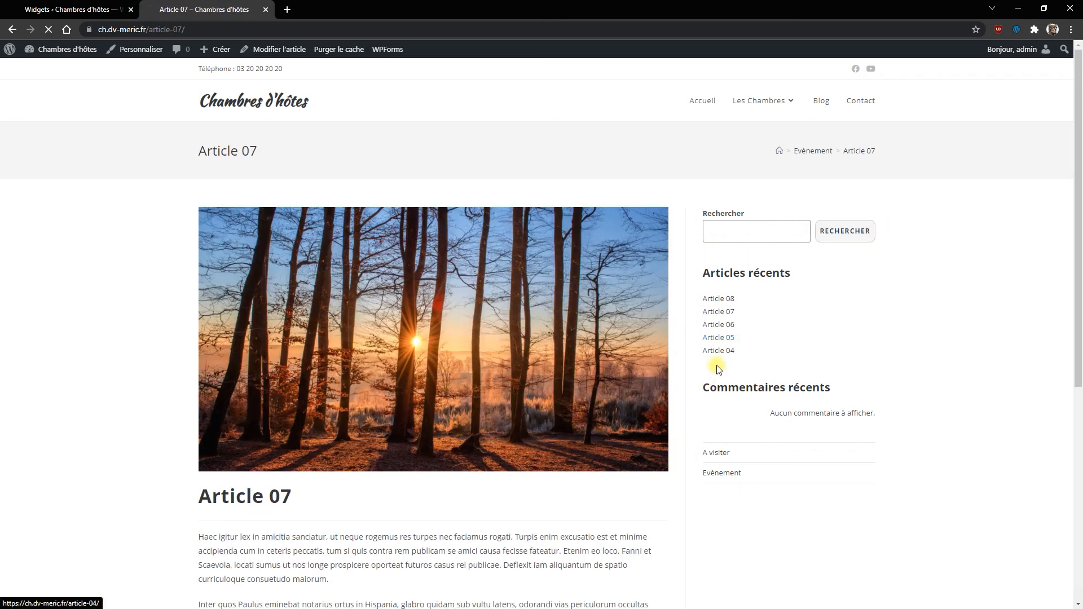
left_click(718, 350)
scroll(507, 340, "down", 1)
scroll(506, 338, "down", 5)
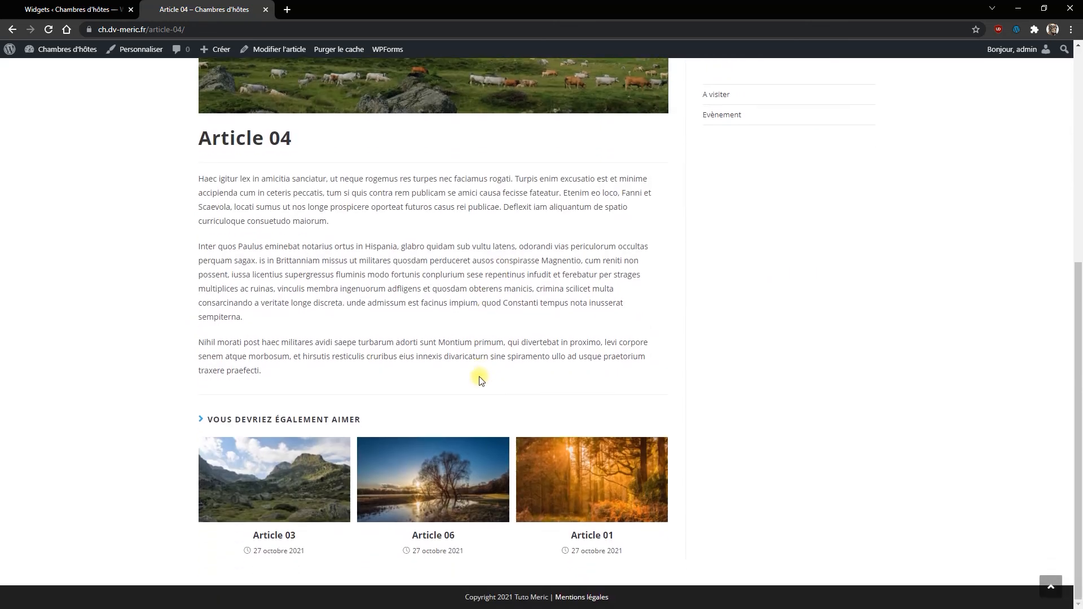
scroll(479, 380, "up", 6)
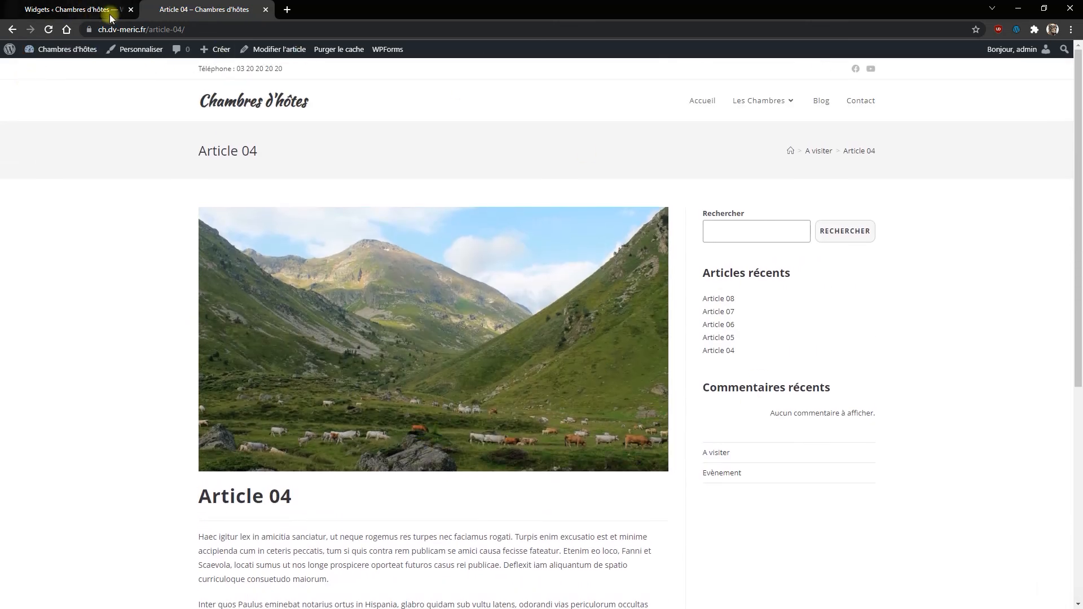
Return to the WordPress admin and open the list of all articles
left_click(65, 12)
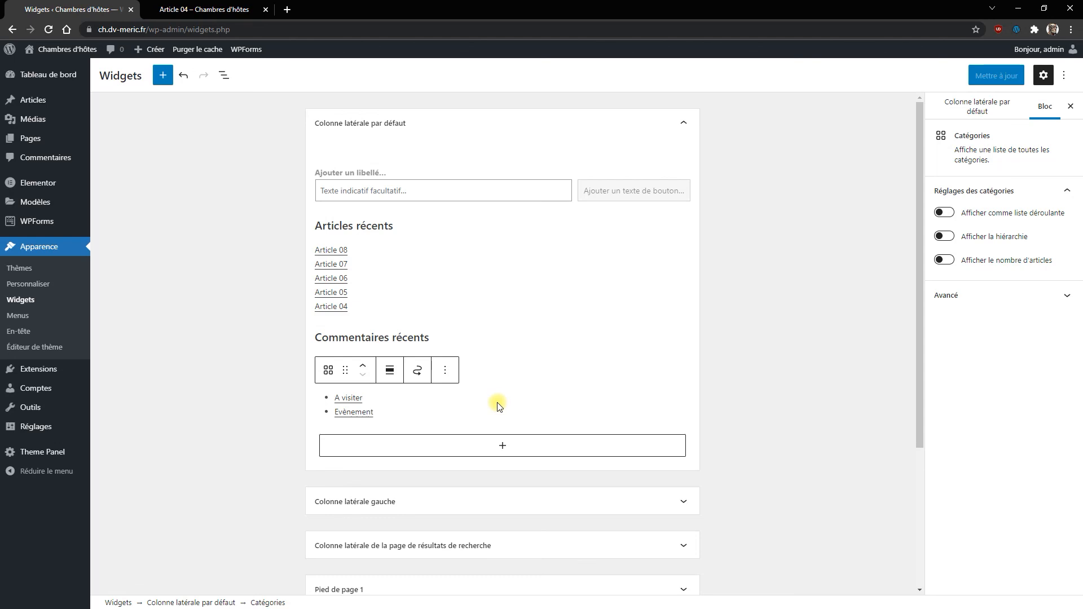
left_click(33, 100)
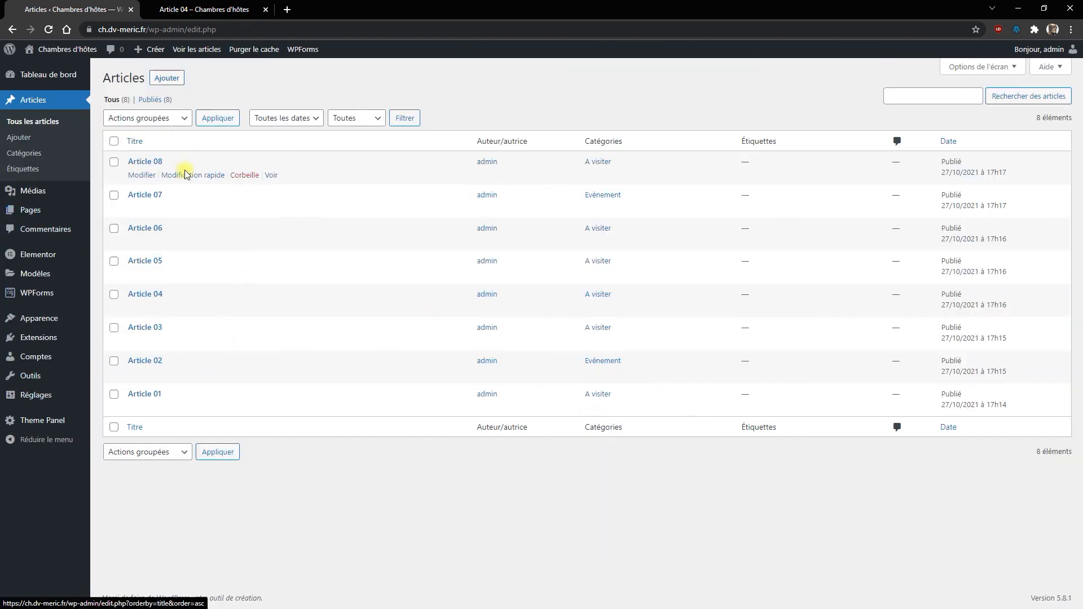